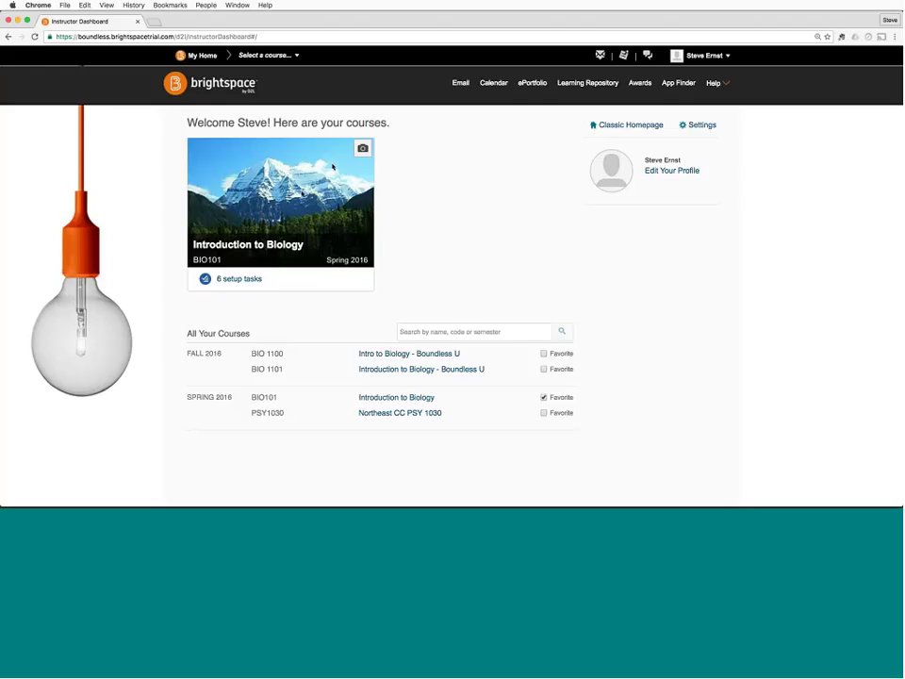
Step: Open the Introduction to Biology course, view its content, and launch the course's Boundless tool
left_click(331, 167)
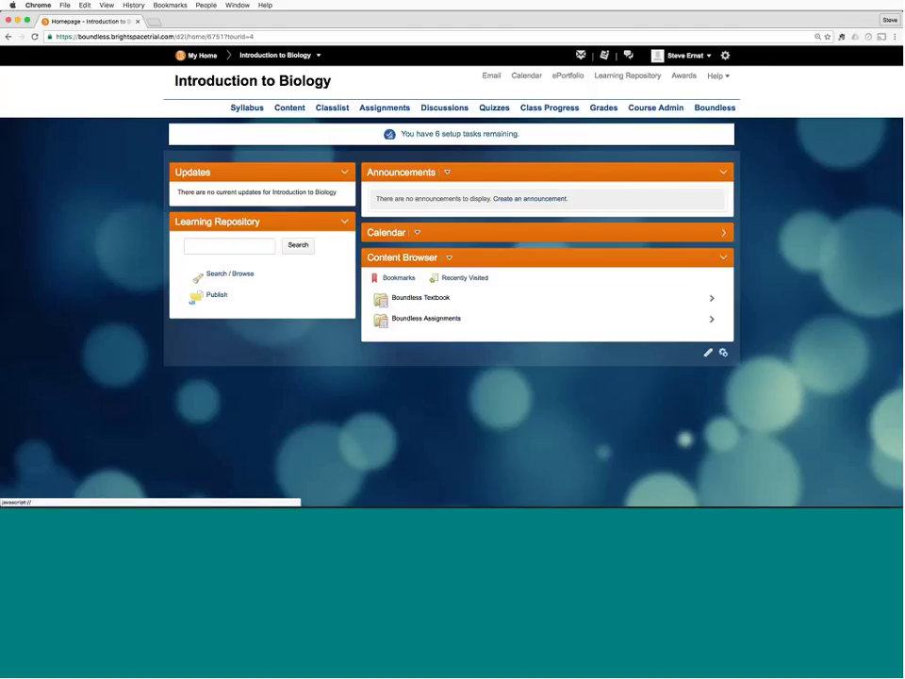
left_click(291, 108)
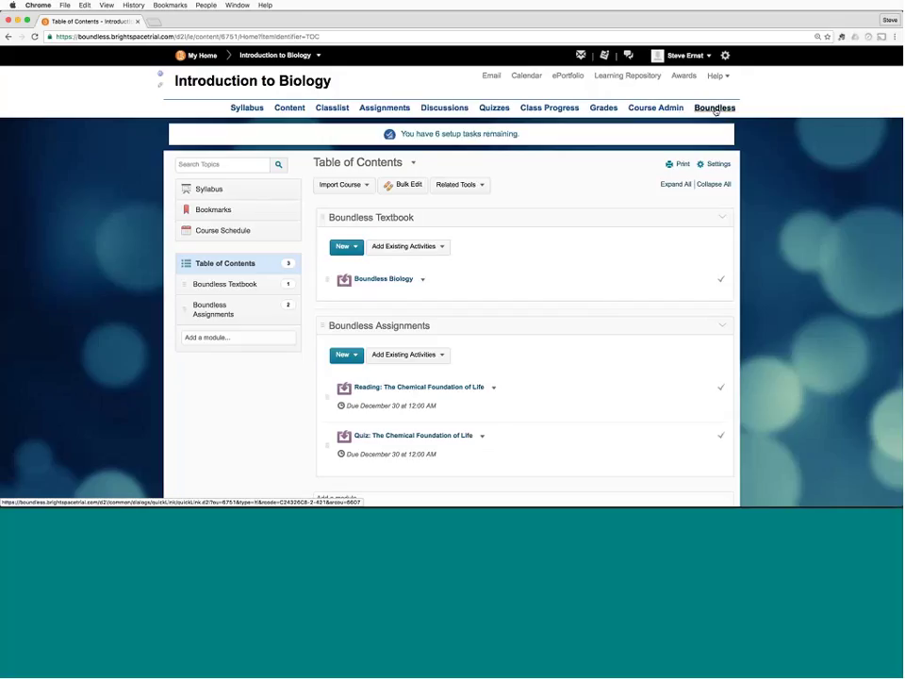
left_click(714, 108)
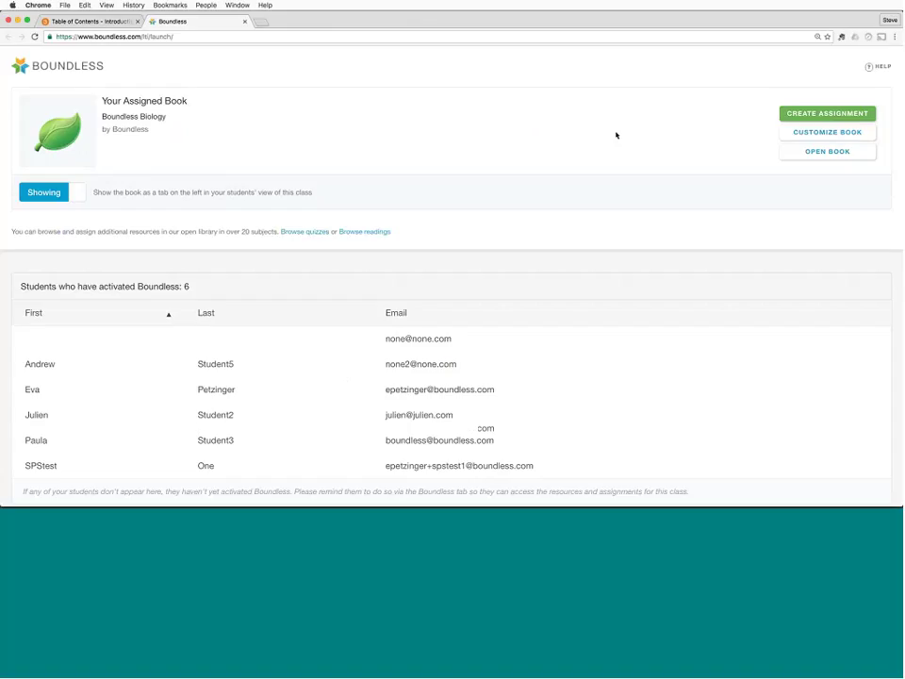
Step: Create a Reading assignment for Chapter 3 - Biological Macromolecules, due 08/31/2016, in the Boundless Assignments content module
left_click(817, 114)
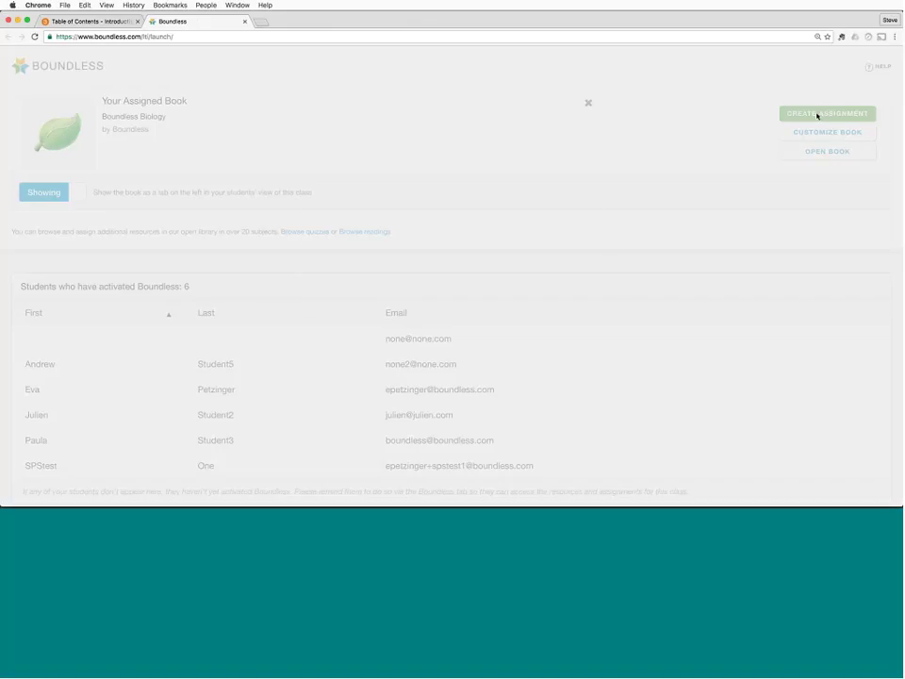
left_click(497, 163)
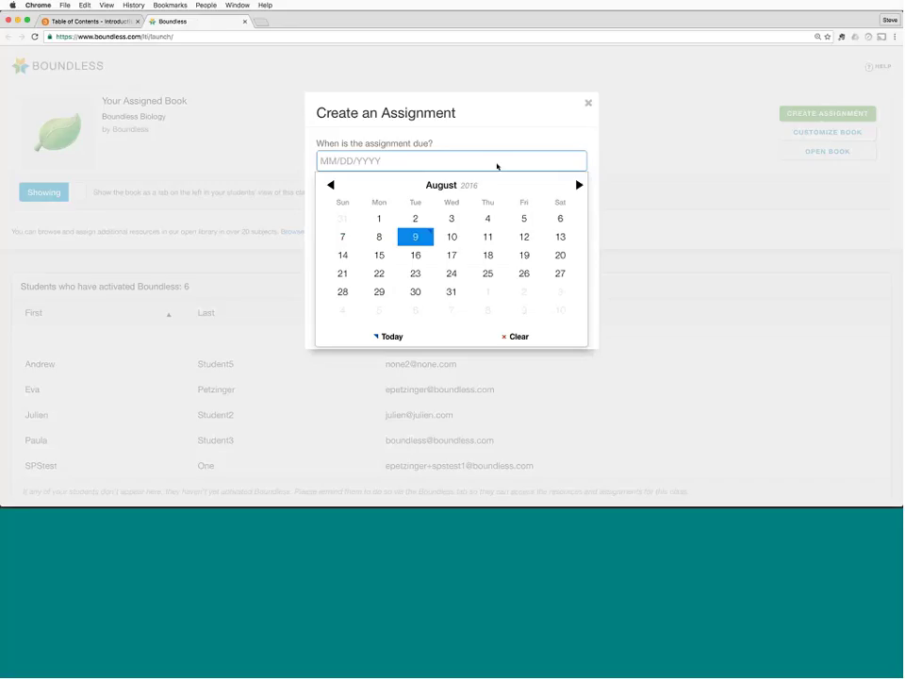
left_click(452, 292)
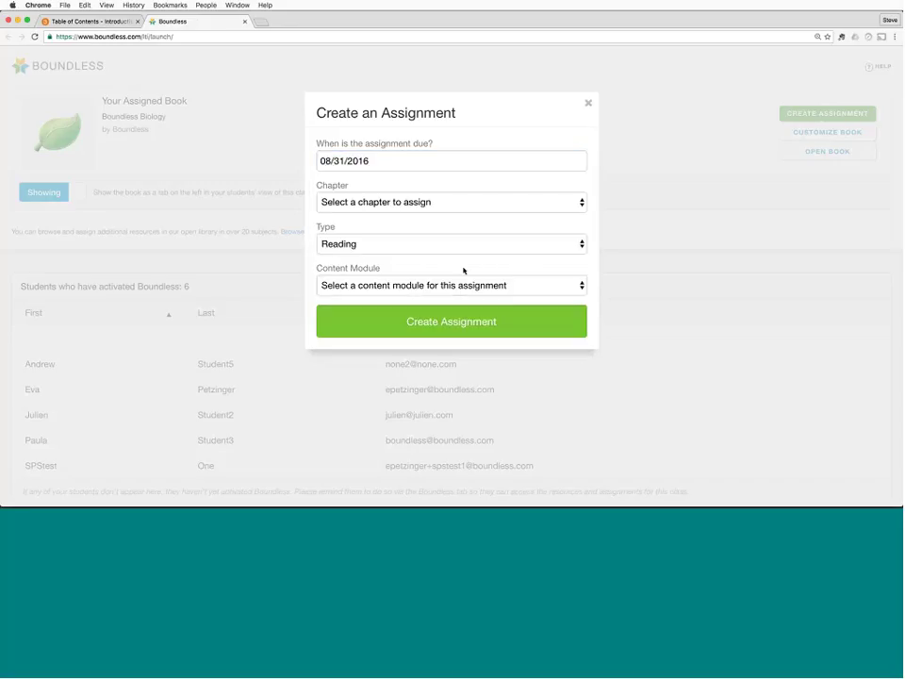
left_click(465, 201)
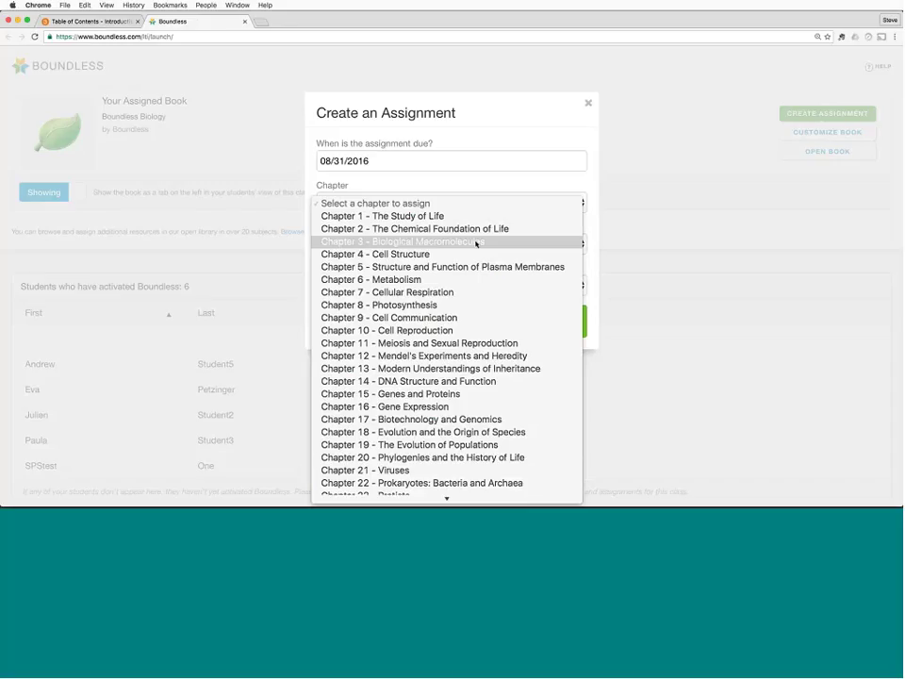
left_click(475, 242)
left_click(476, 244)
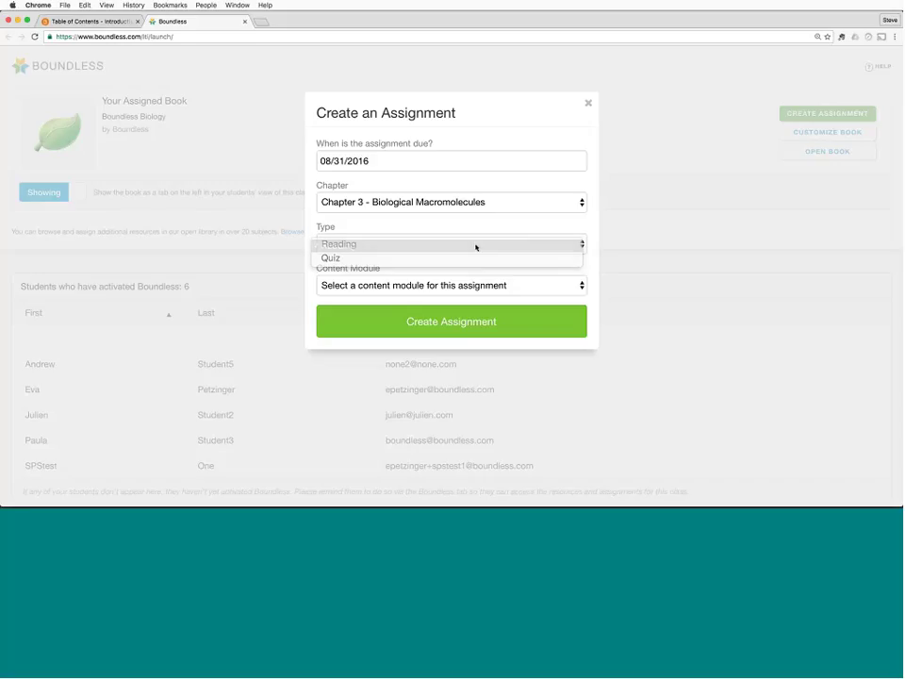
left_click(476, 245)
left_click(473, 286)
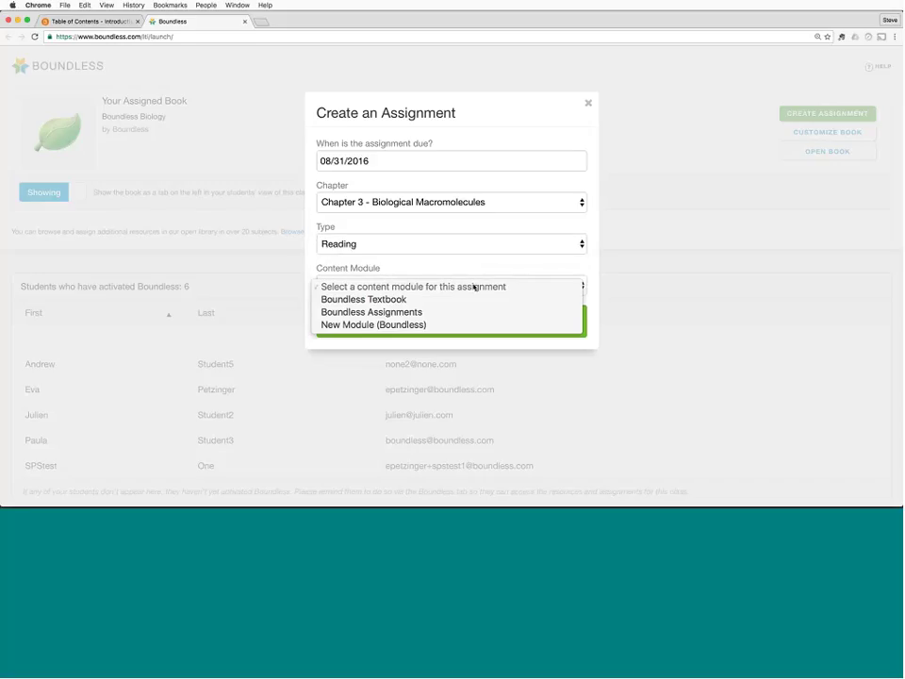
left_click(458, 312)
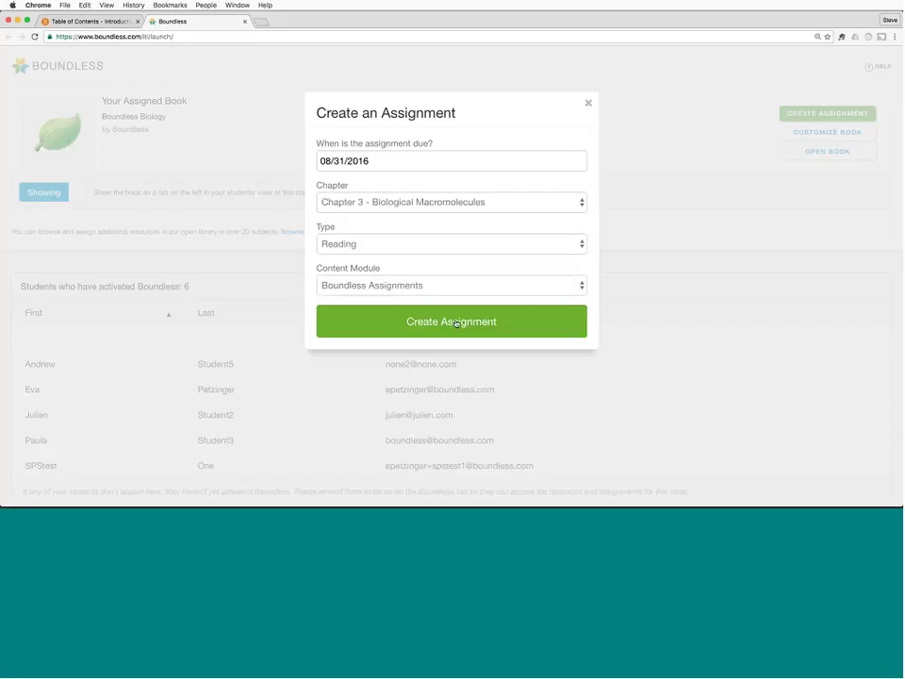
left_click(455, 323)
Step: Create a Quiz assignment for Chapter 3 - Biological Macromolecules, due 08/31/2016, in the Boundless Assignments content module
left_click(858, 115)
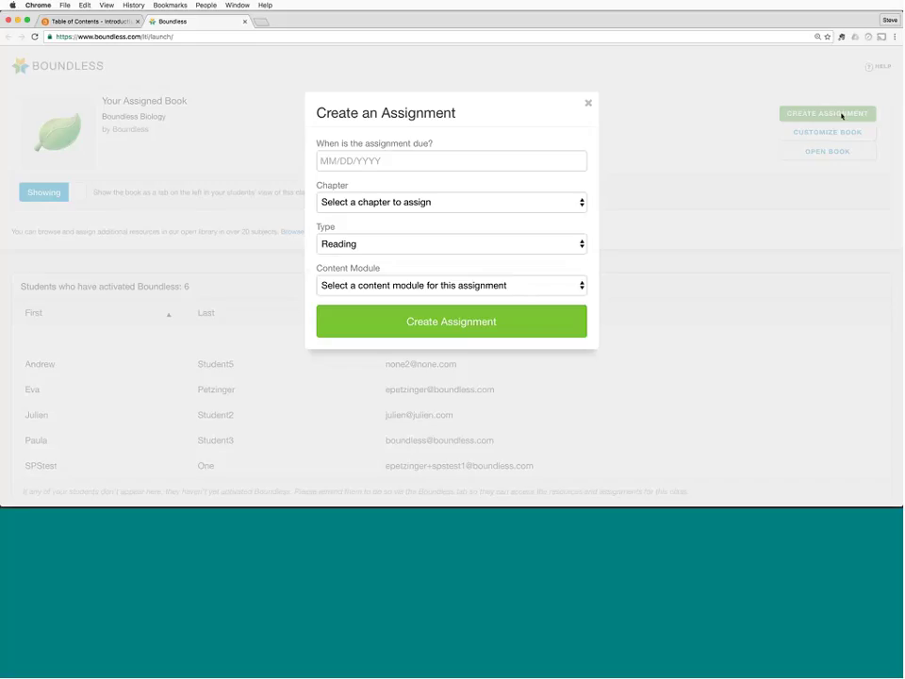
left_click(541, 162)
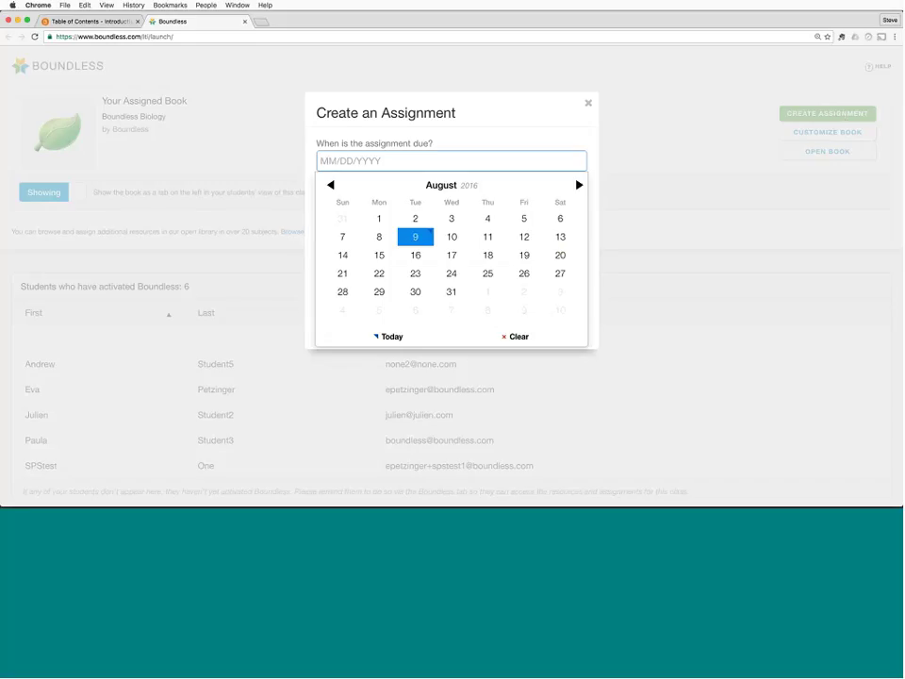
left_click(450, 291)
left_click(471, 202)
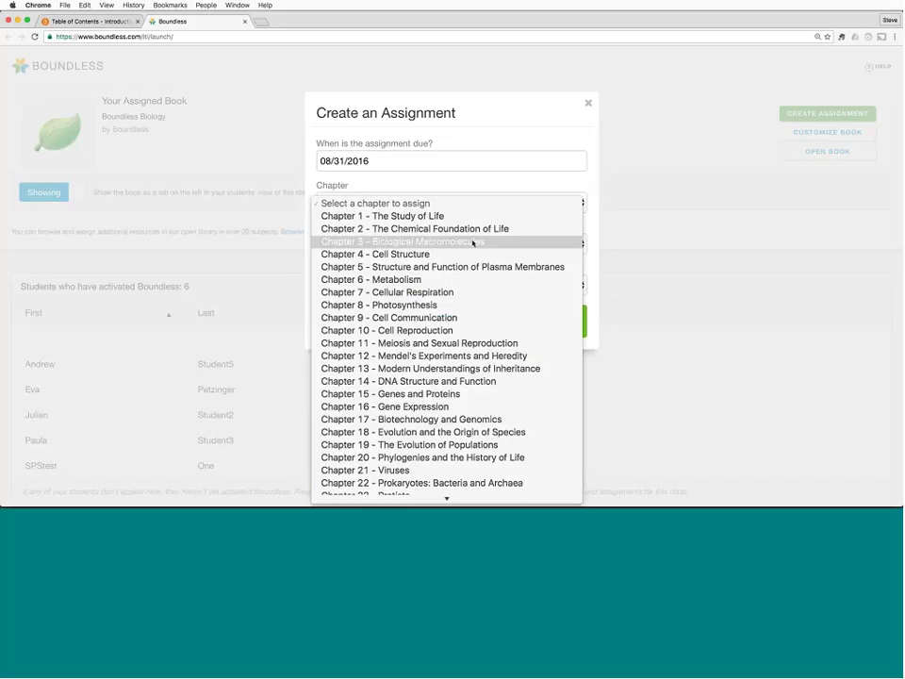
left_click(472, 241)
left_click(470, 252)
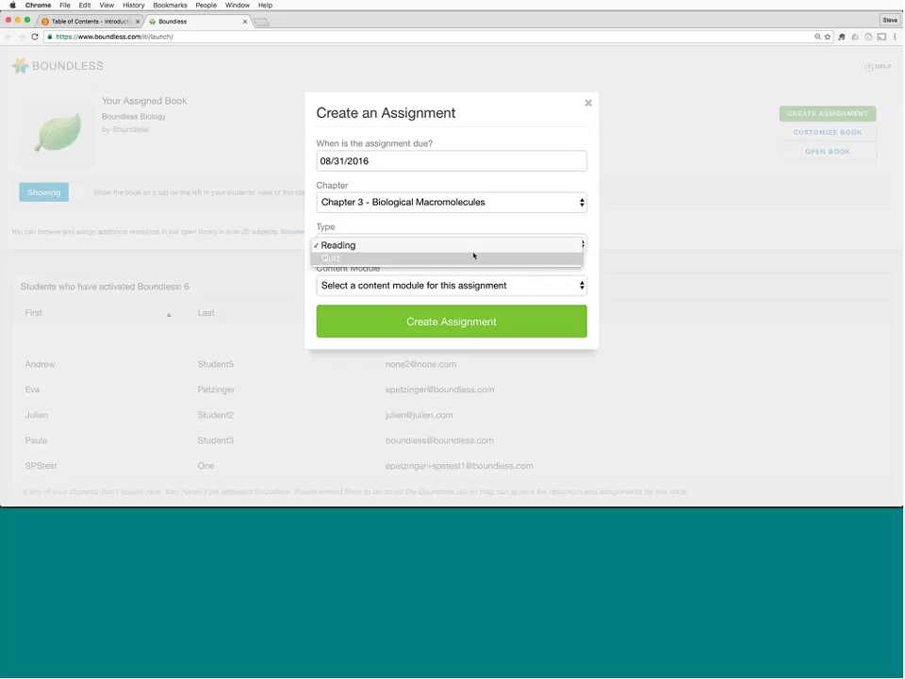
left_click(473, 245)
left_click(478, 284)
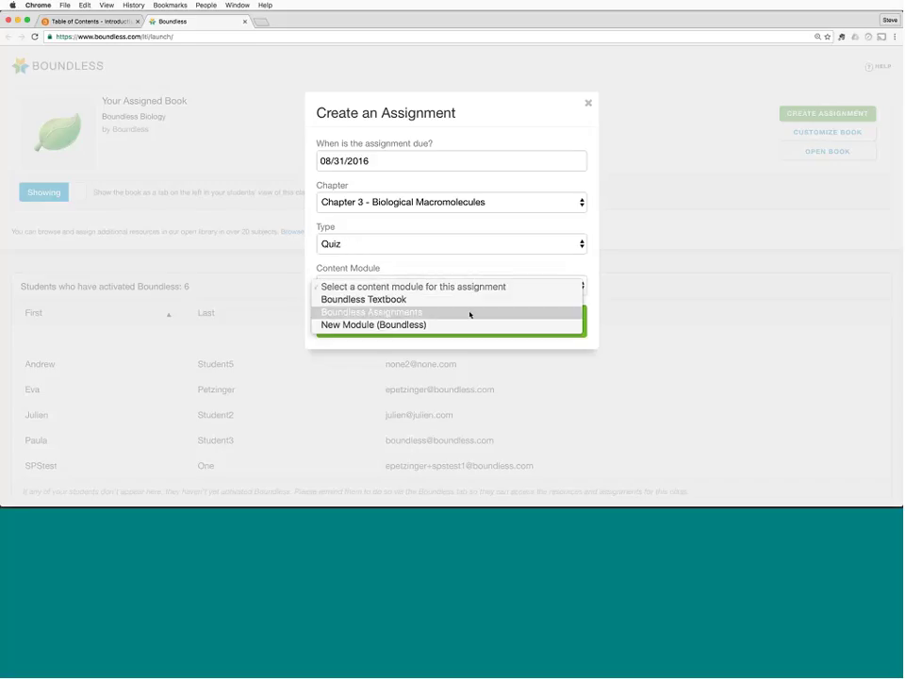
left_click(469, 312)
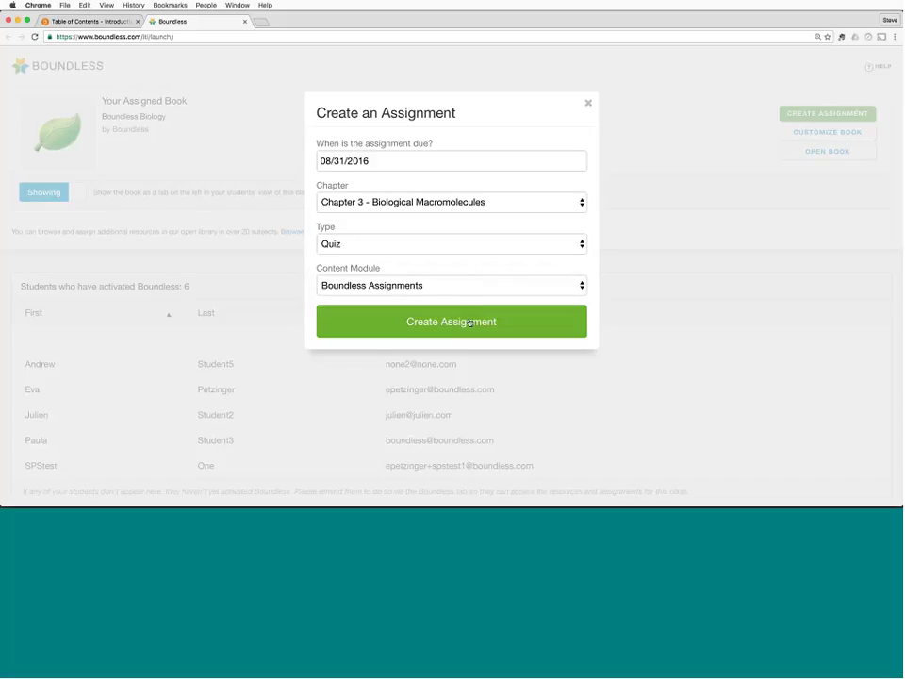
left_click(469, 323)
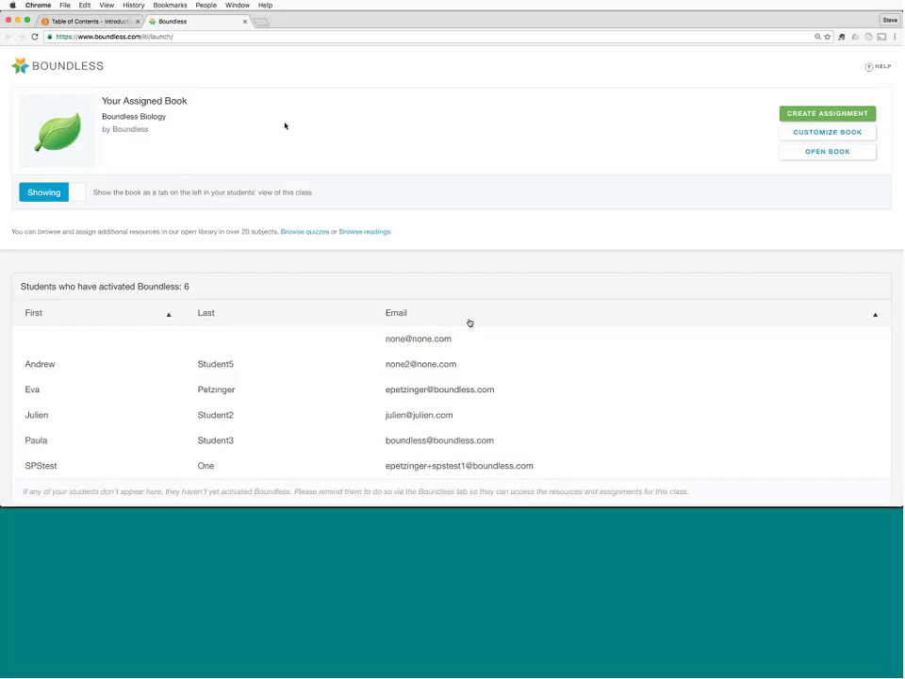
Step: Close the Boundless page and reload the course's table of contents to check the Boundless Assignments module
left_click(244, 21)
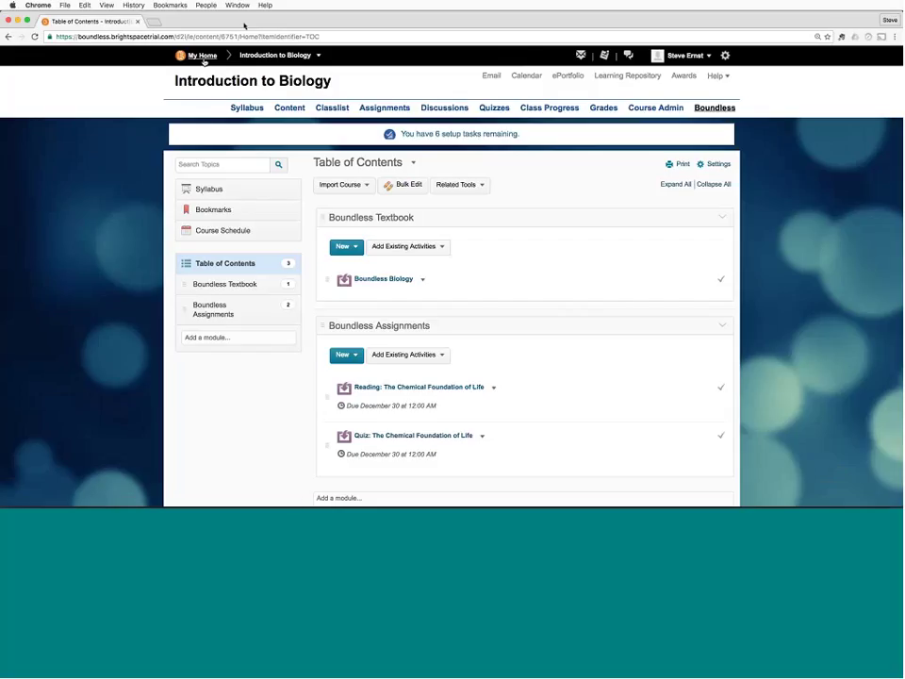
left_click(266, 57)
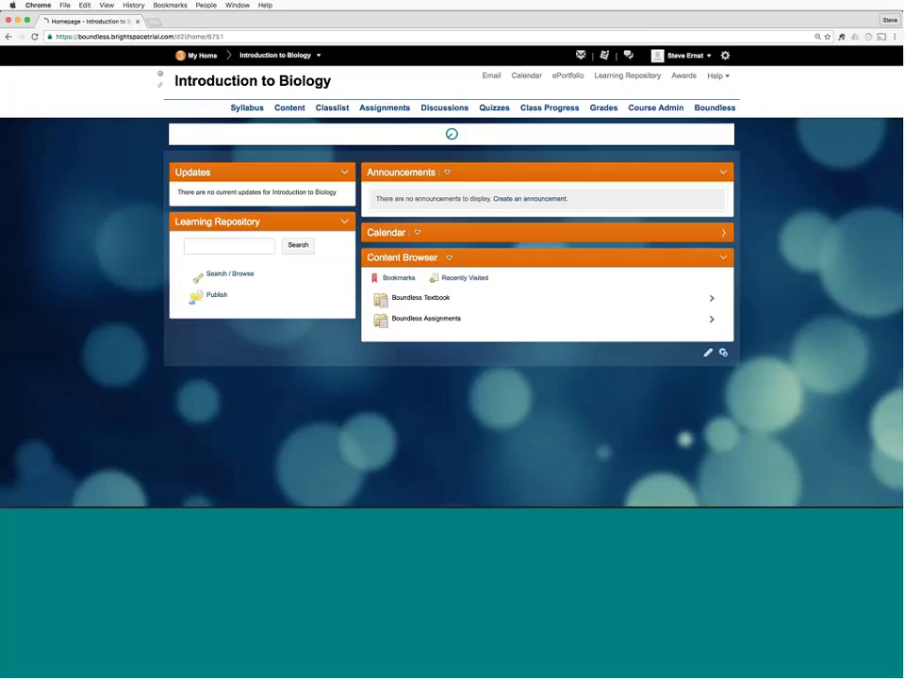
left_click(289, 109)
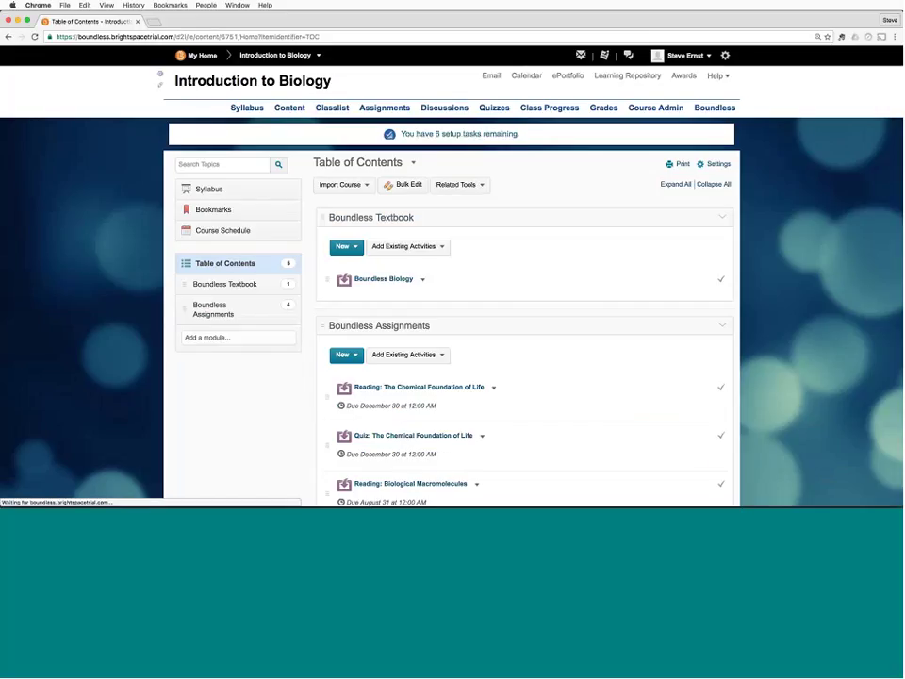
scroll(311, 381, "down", 3)
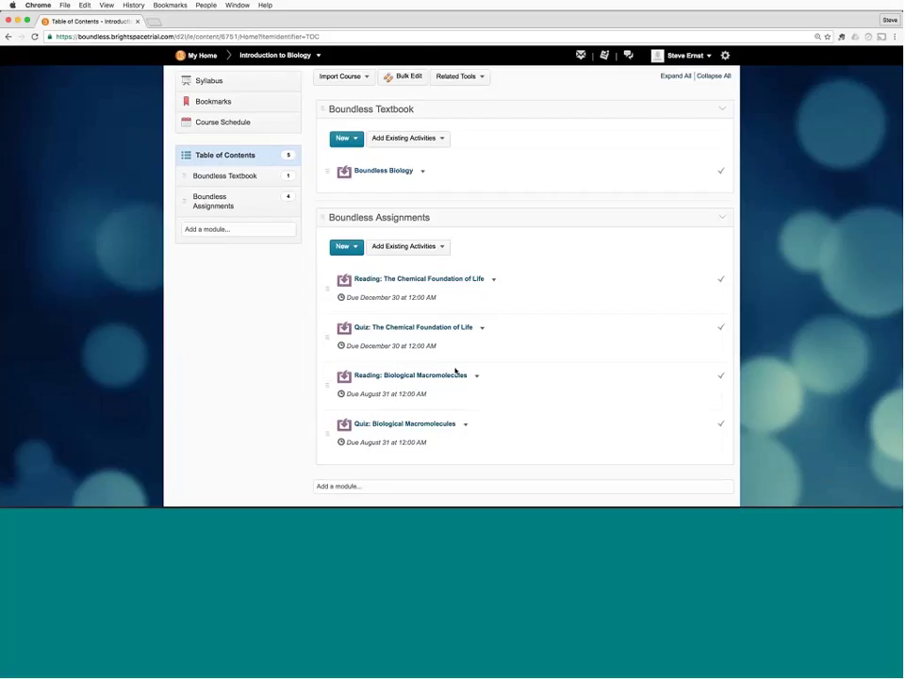
scroll(514, 357, "up", 2)
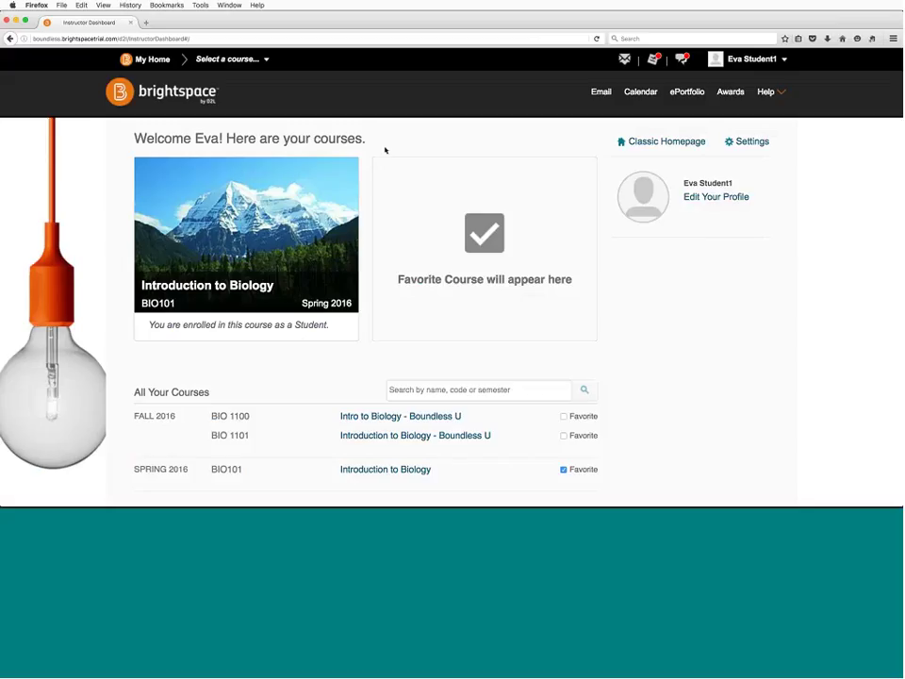
Step: In the student's account, open the Introduction to Biology course and look over the Boundless Assignments in its content
left_click(277, 247)
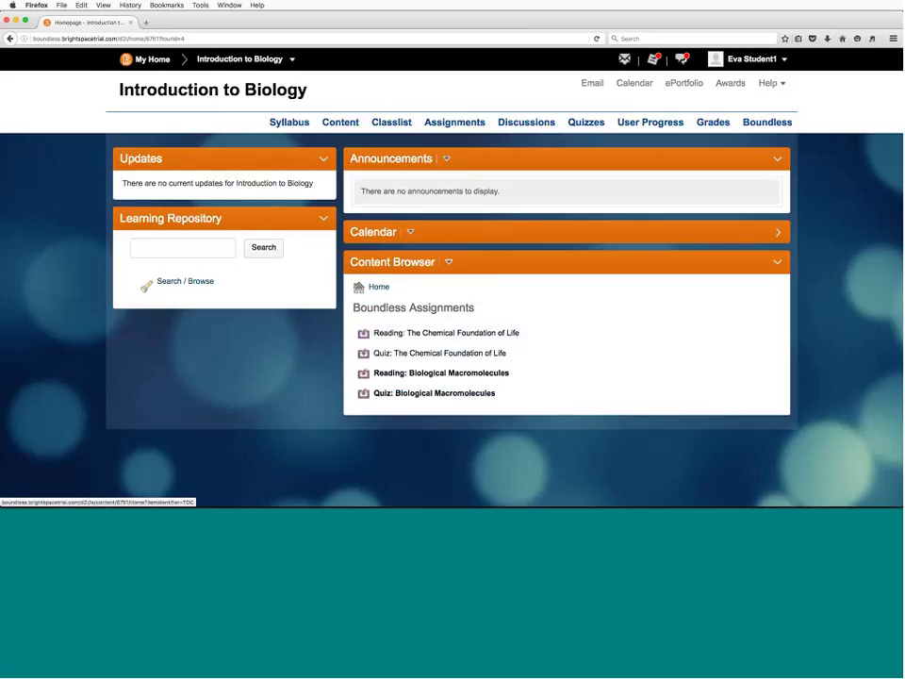
left_click(340, 122)
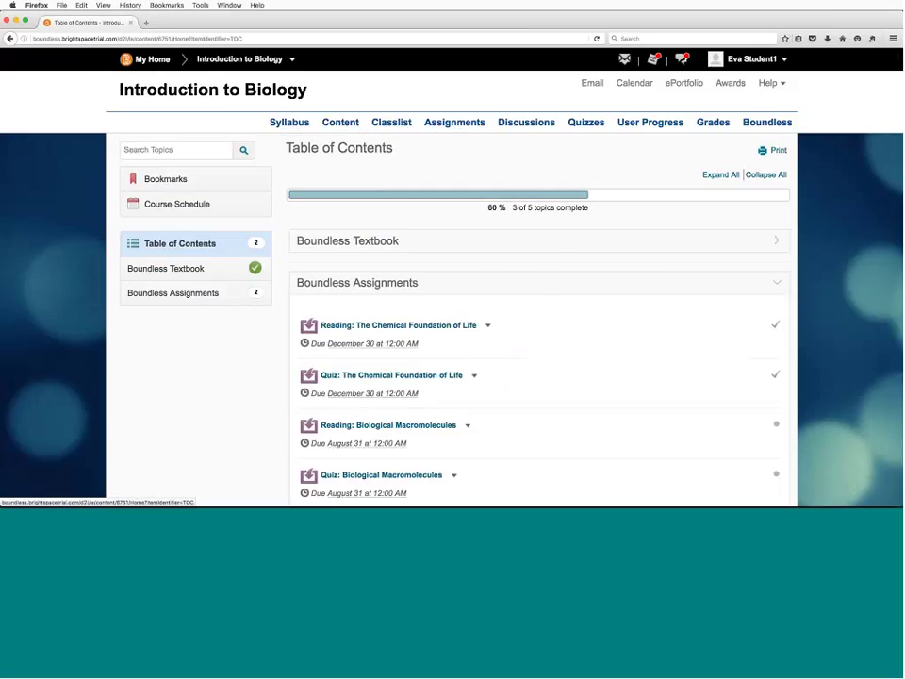
scroll(271, 418, "down", 1)
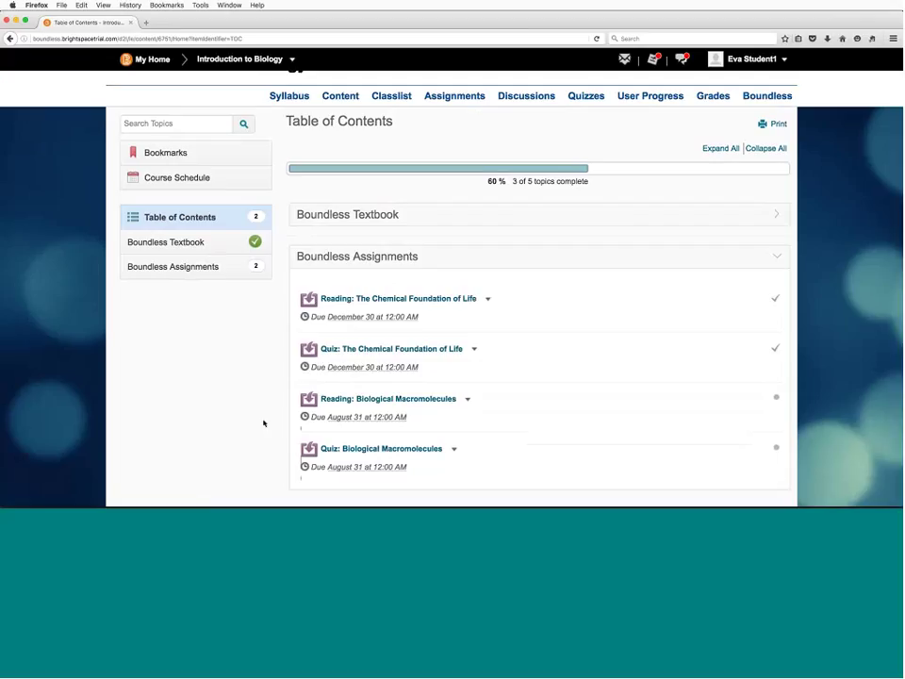
Step: Open the reading assignment The Chemical Foundation of Life and examine its estimated reading time and list of concepts covered
left_click(406, 301)
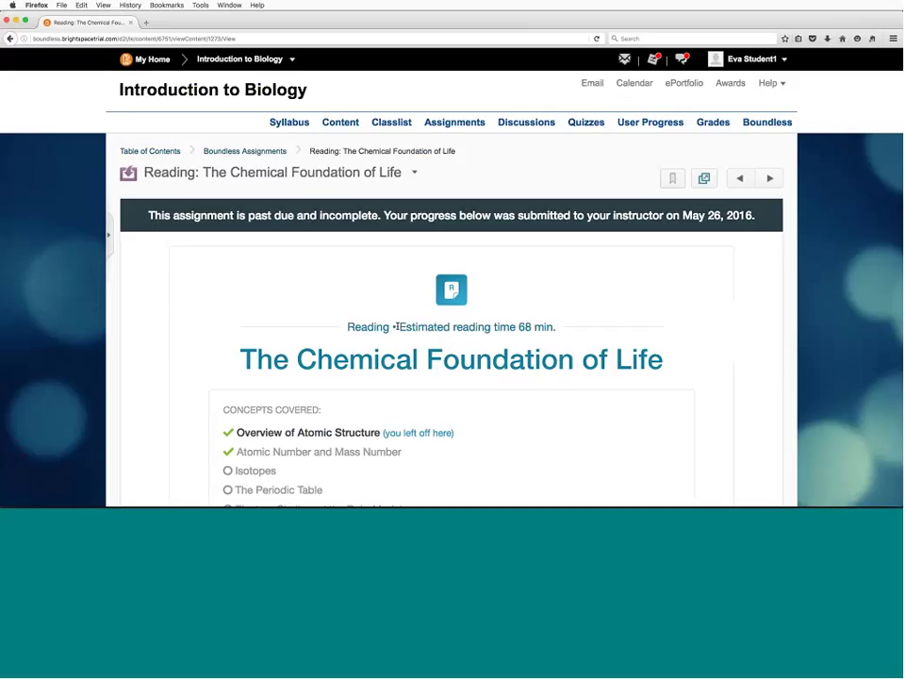
left_click_drag(397, 326, 595, 331)
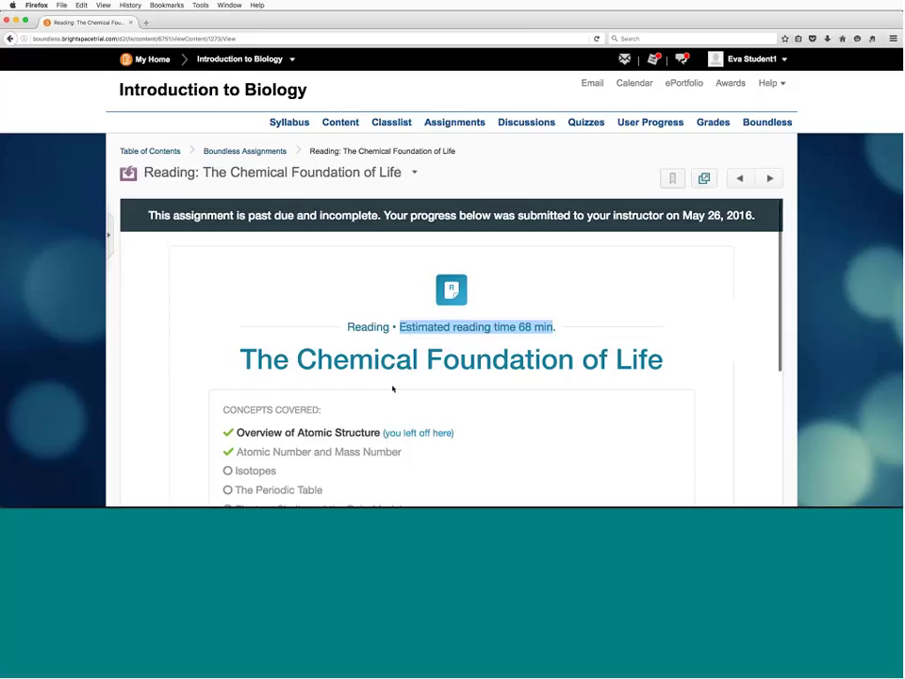
left_click(238, 406)
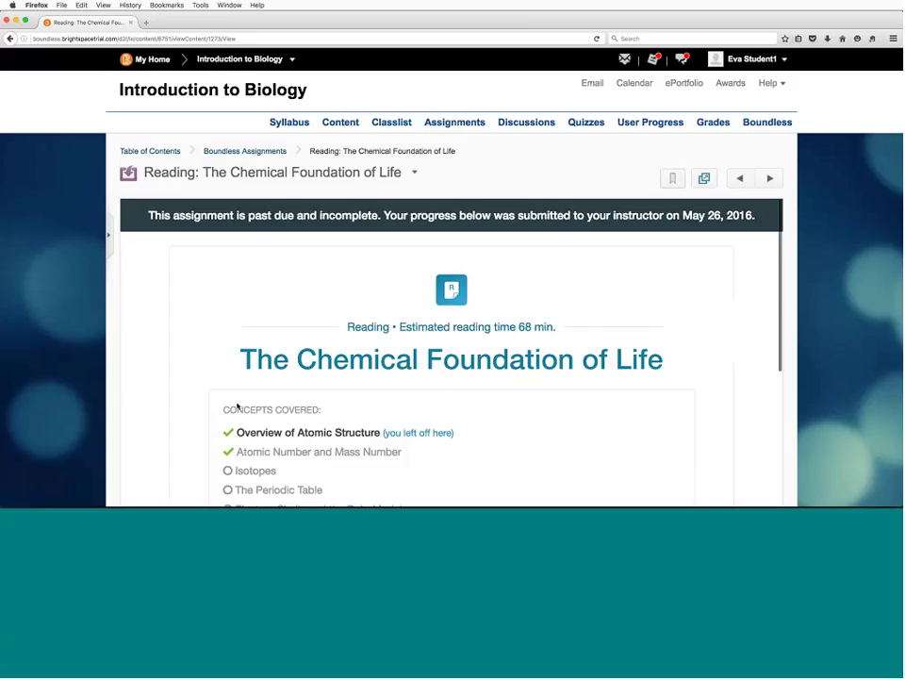
scroll(480, 452, "down", 5)
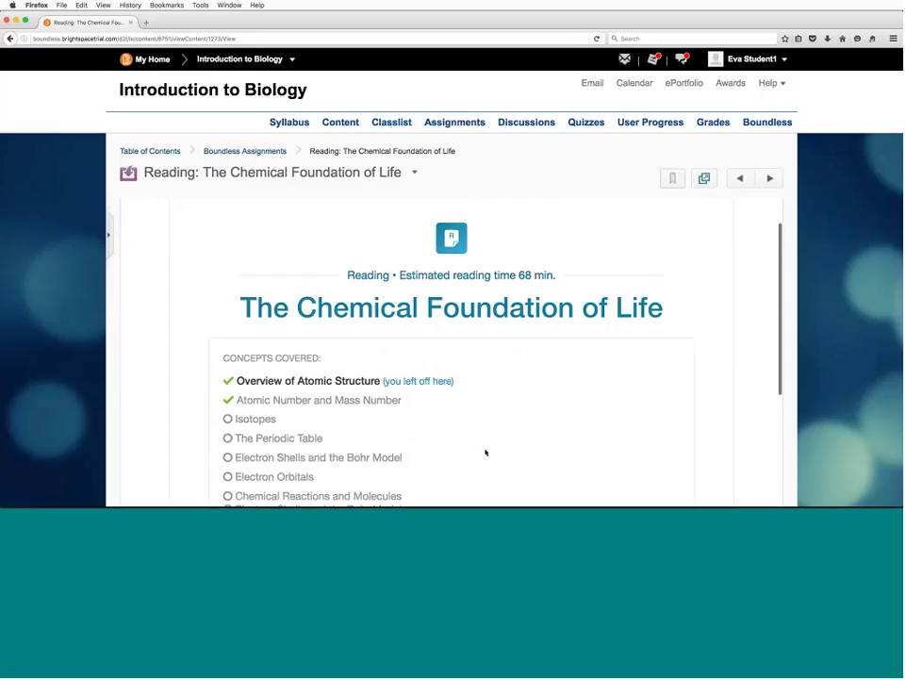
scroll(481, 451, "down", 10)
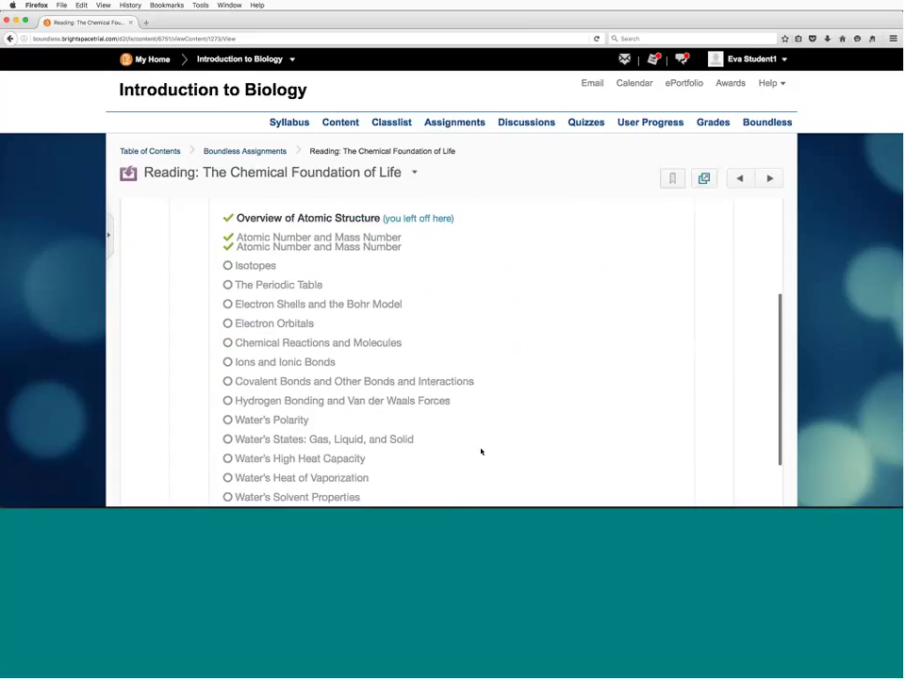
scroll(481, 424, "down", 3)
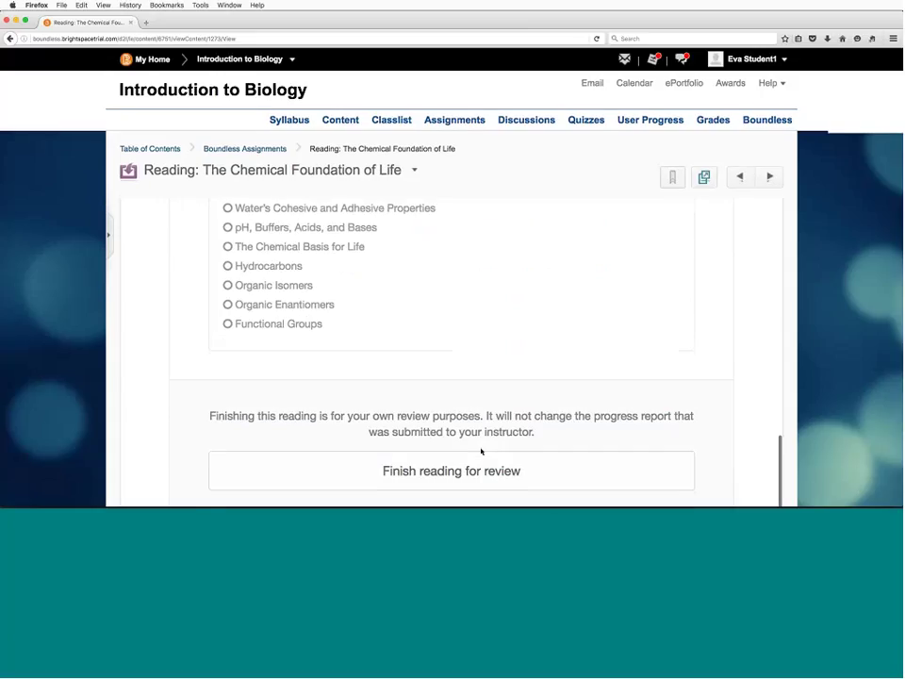
Step: Resume the reading for review and examine the title and brief of the Overview of Atomic Structure concept
left_click(476, 469)
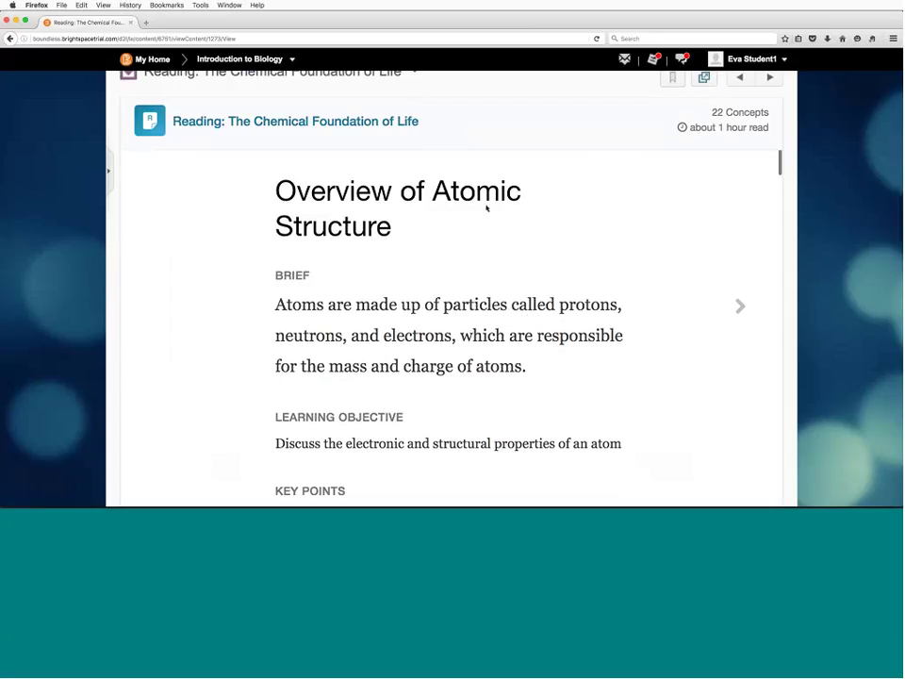
scroll(560, 154, "up", 1)
scroll(531, 158, "up", 3)
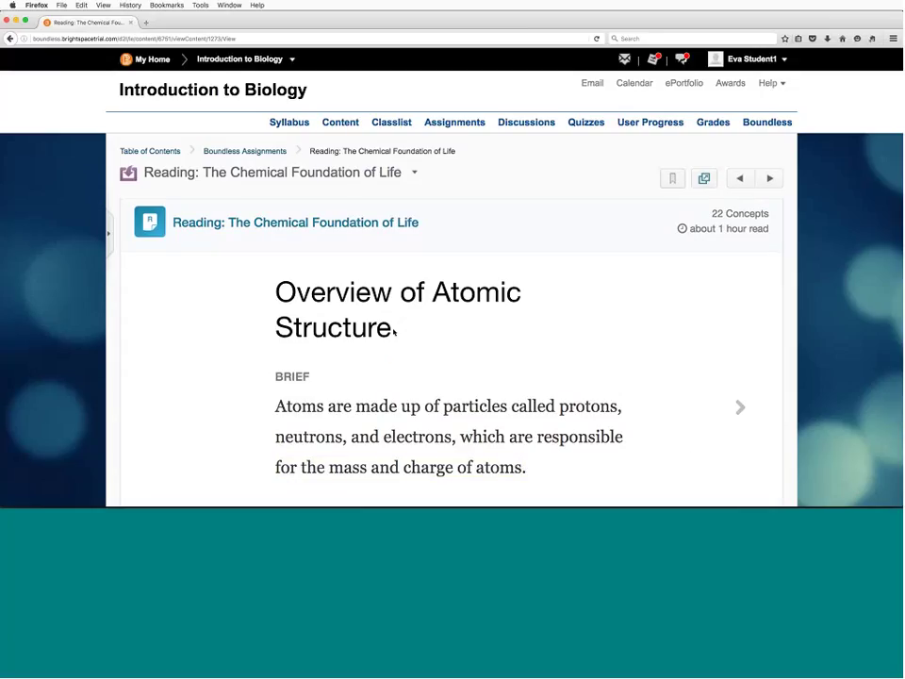
left_click_drag(395, 331, 281, 296)
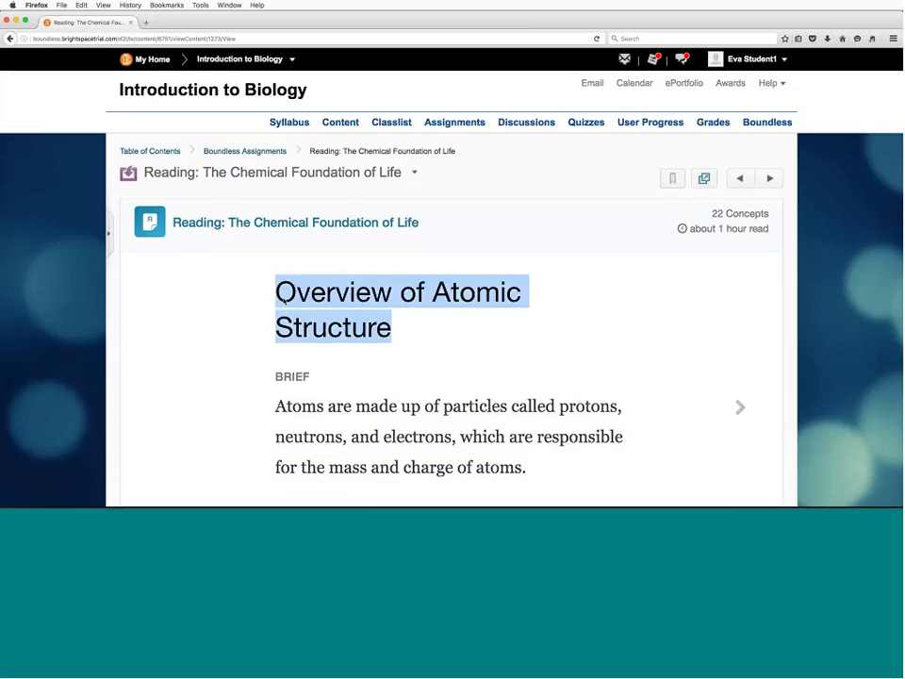
left_click(277, 377)
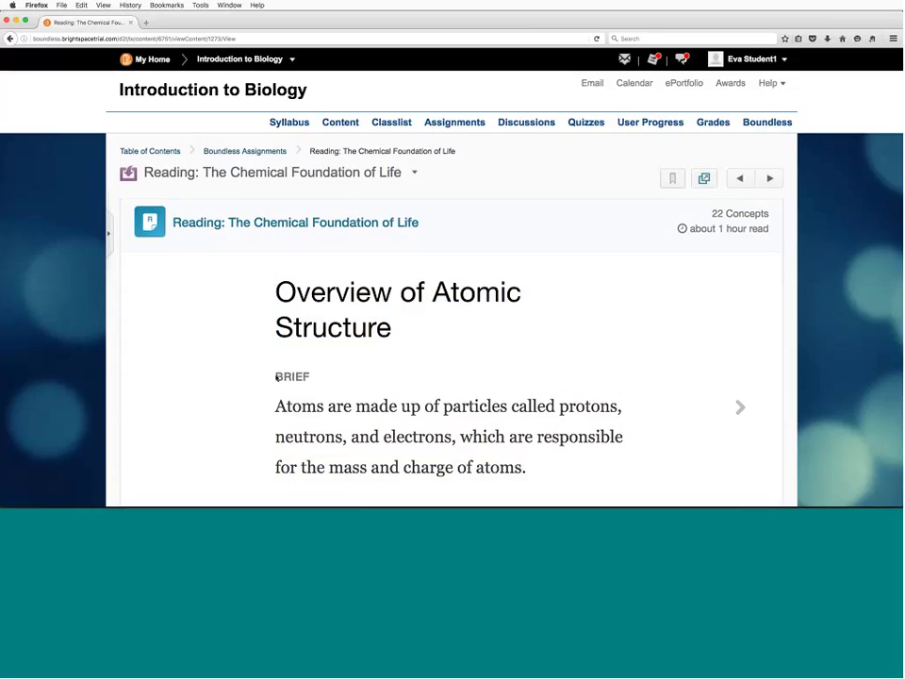
Step: Examine the brief, learning objective and key points of the Overview of Atomic Structure concept
left_click_drag(275, 405, 412, 436)
left_click_drag(277, 376, 534, 470)
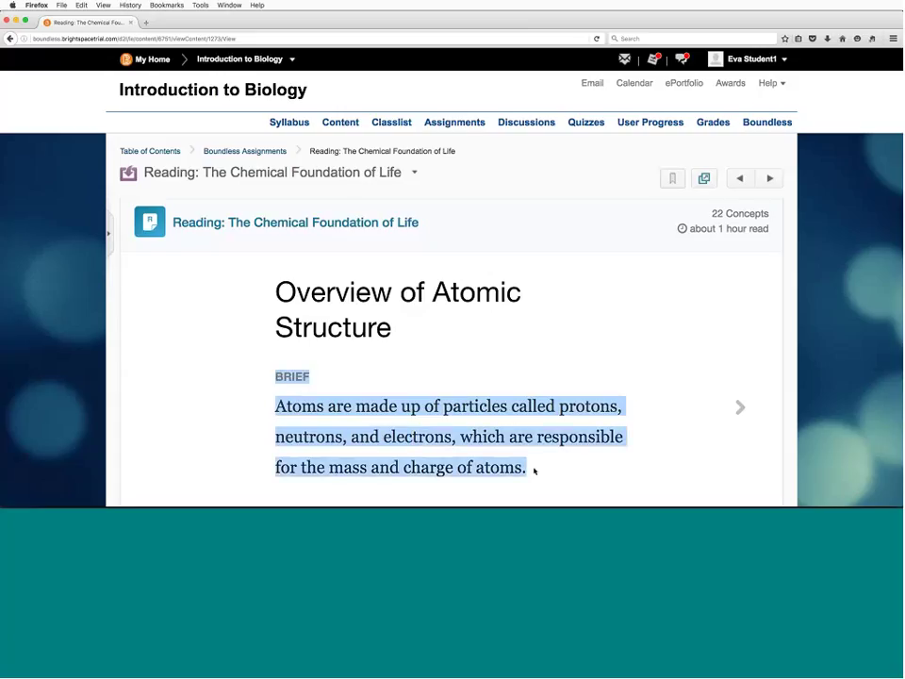
scroll(533, 470, "down", 5)
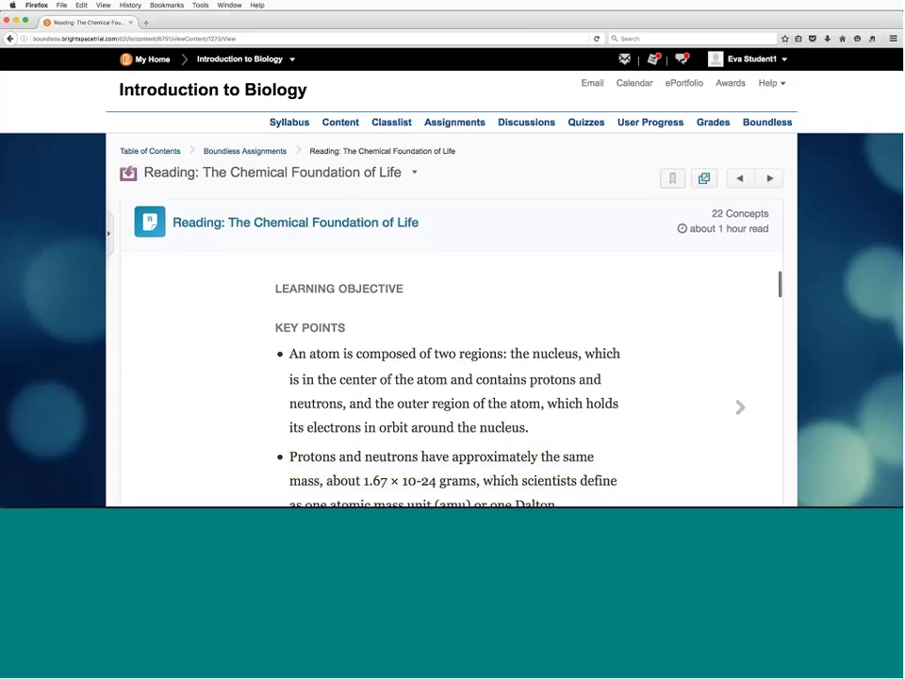
left_click_drag(621, 280, 274, 252)
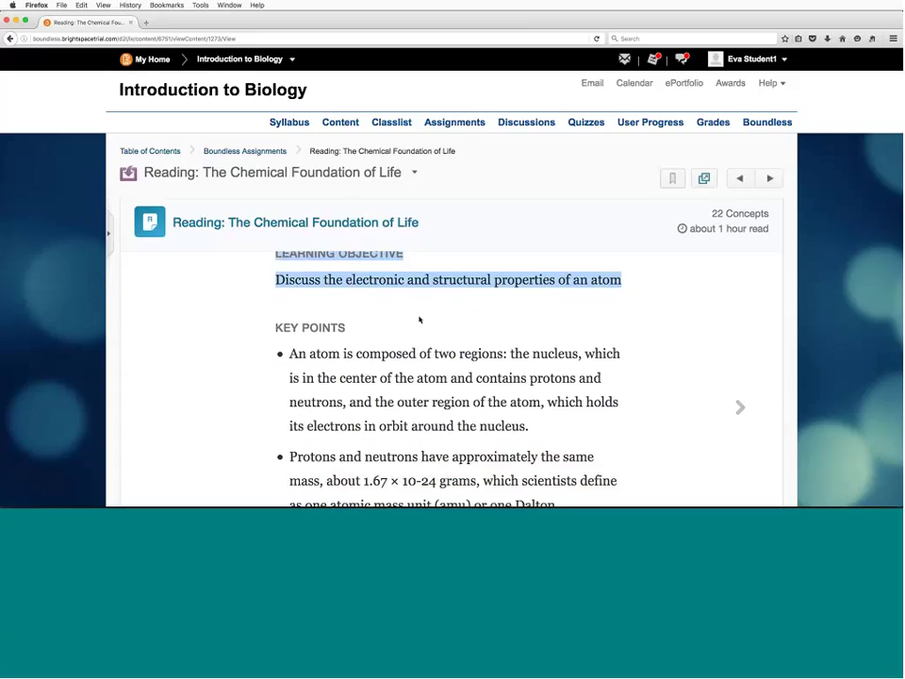
scroll(406, 324, "down", 3)
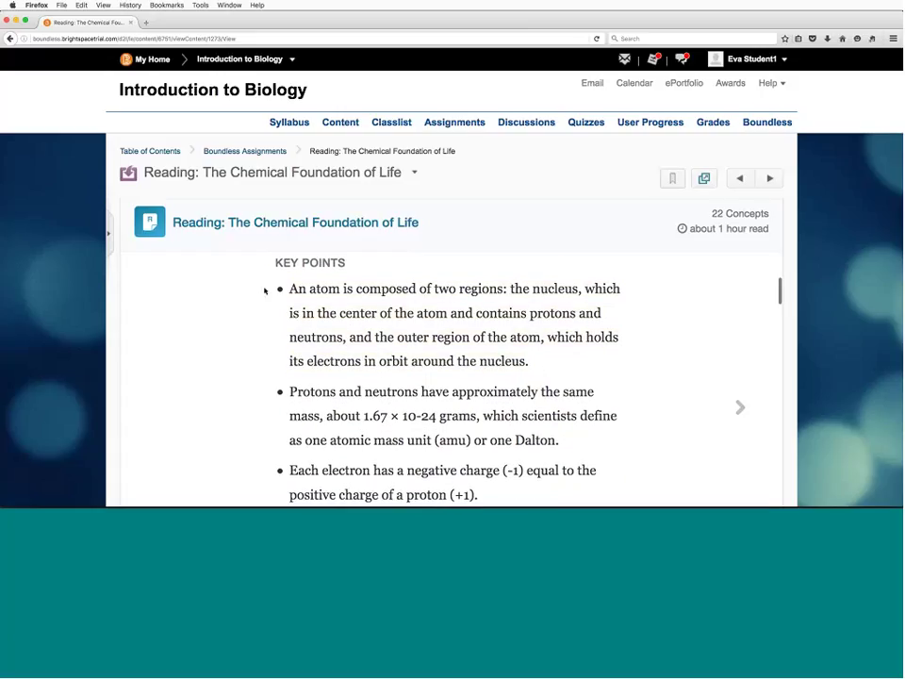
scroll(264, 299, "down", 2)
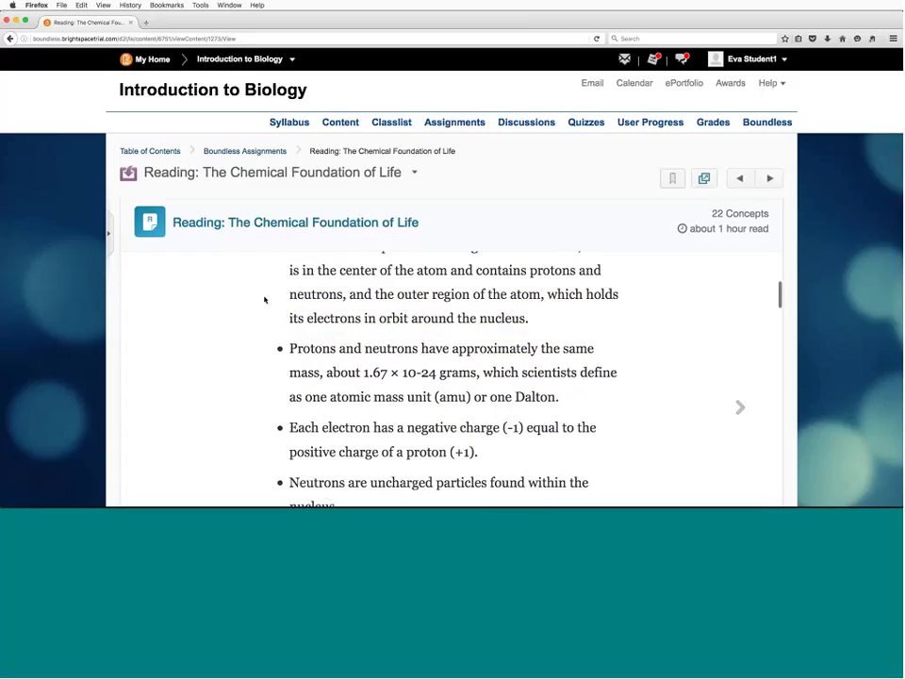
scroll(264, 300, "up", 1)
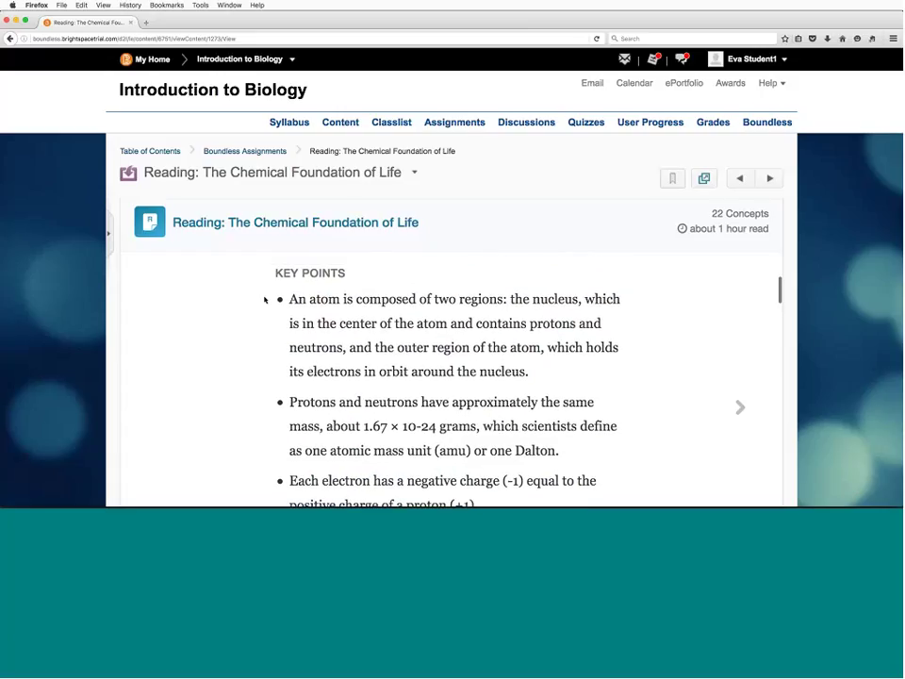
scroll(266, 298, "down", 1)
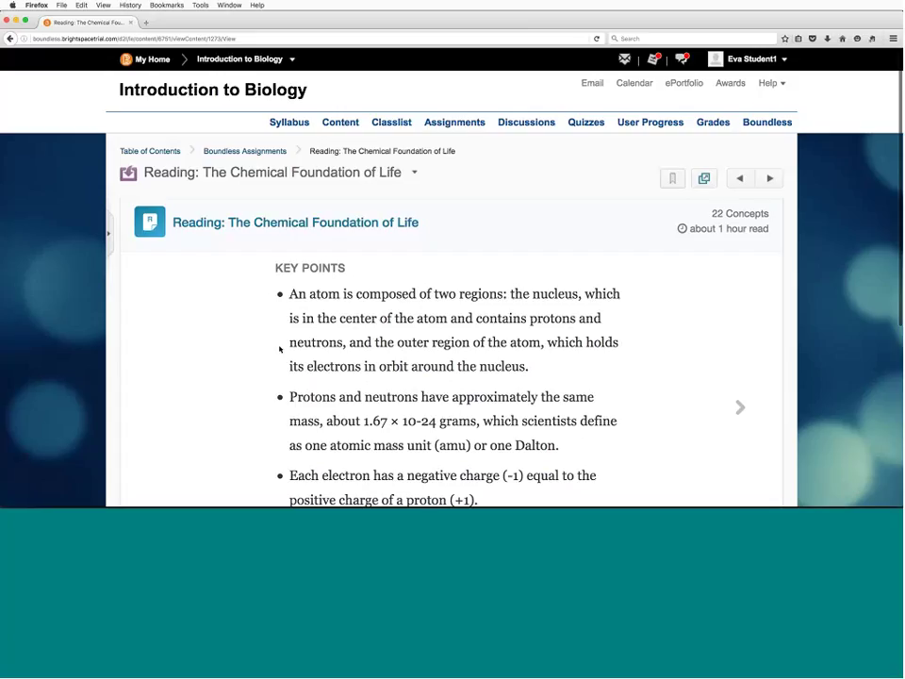
Step: Look over the concept's key term definitions and the estimated reading time given for its full text
scroll(279, 349, "down", 5)
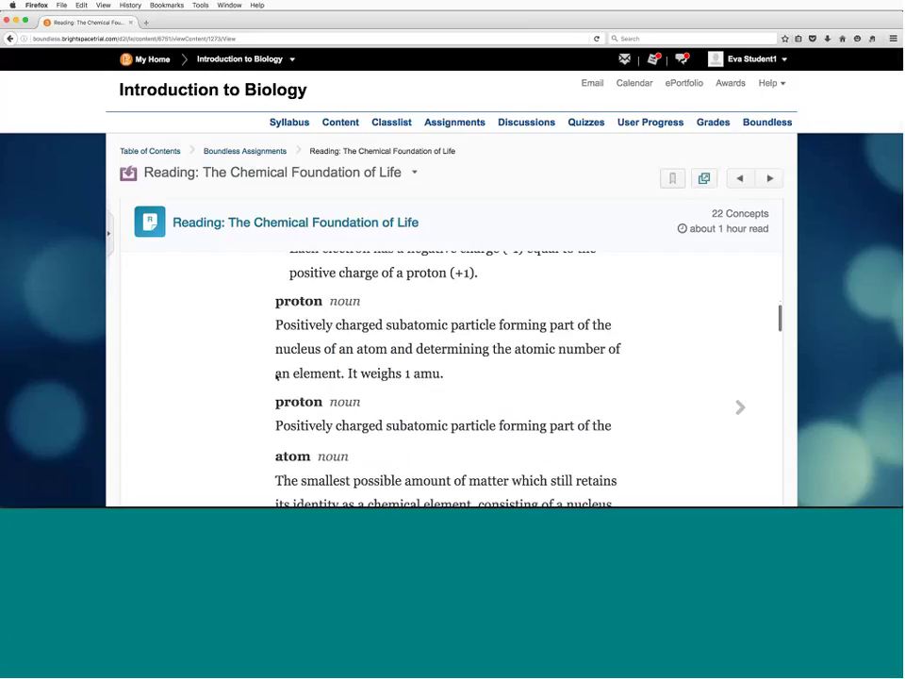
scroll(277, 377, "down", 2)
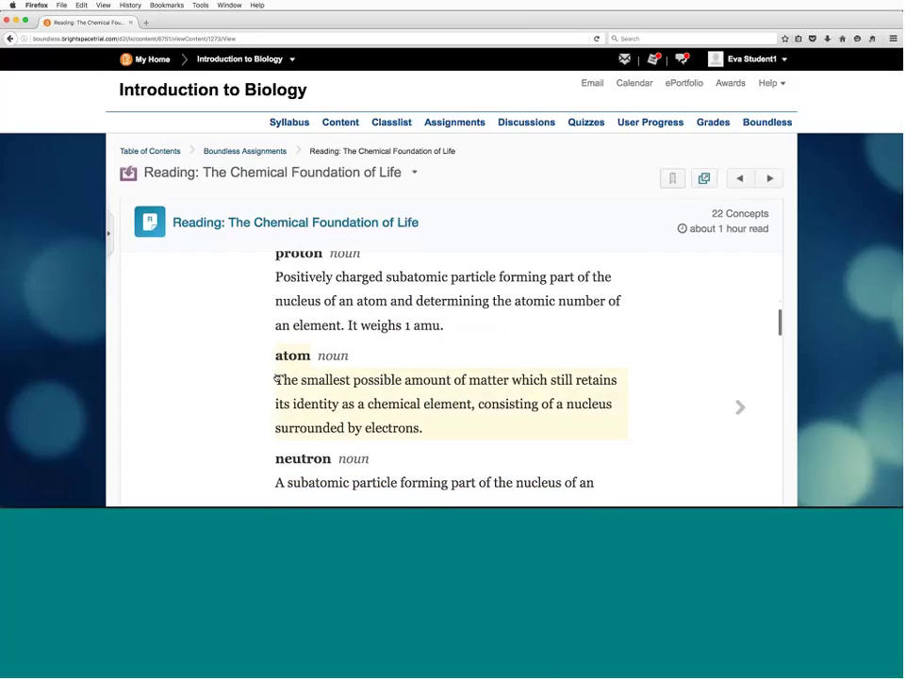
scroll(278, 378, "down", 1)
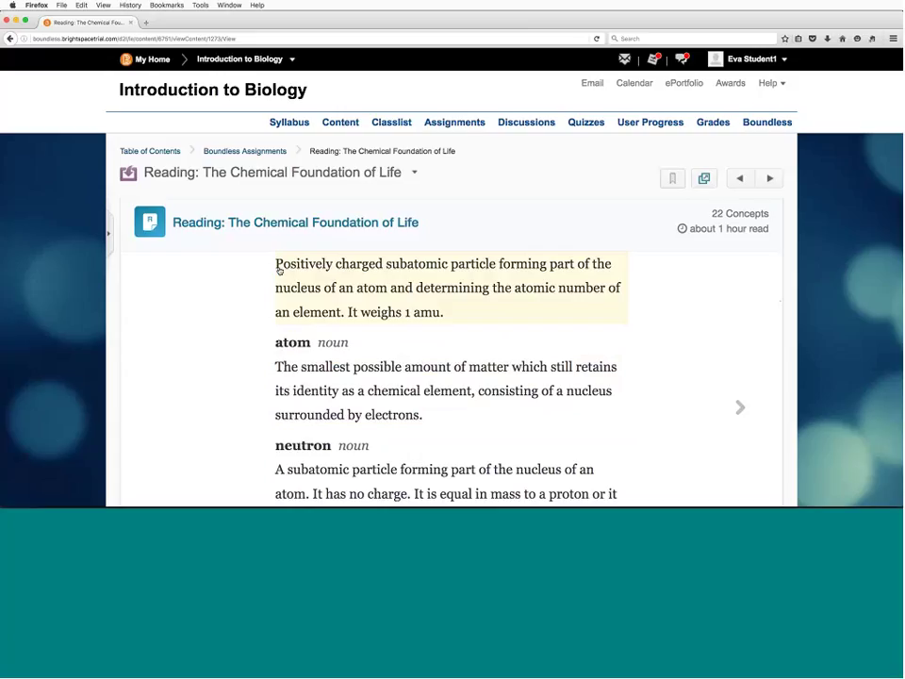
scroll(254, 398, "down", 5)
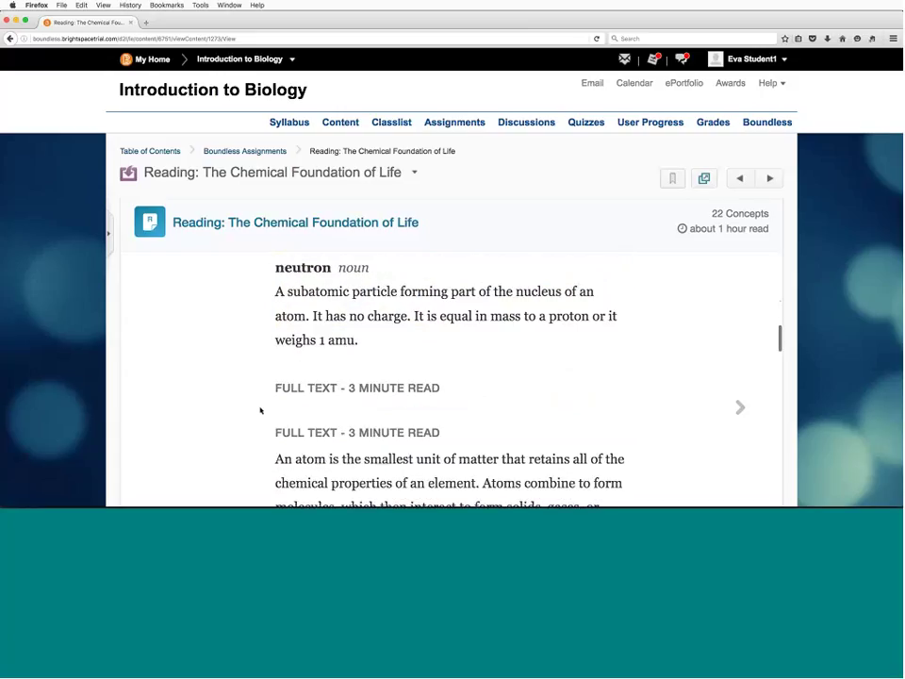
scroll(260, 410, "down", 5)
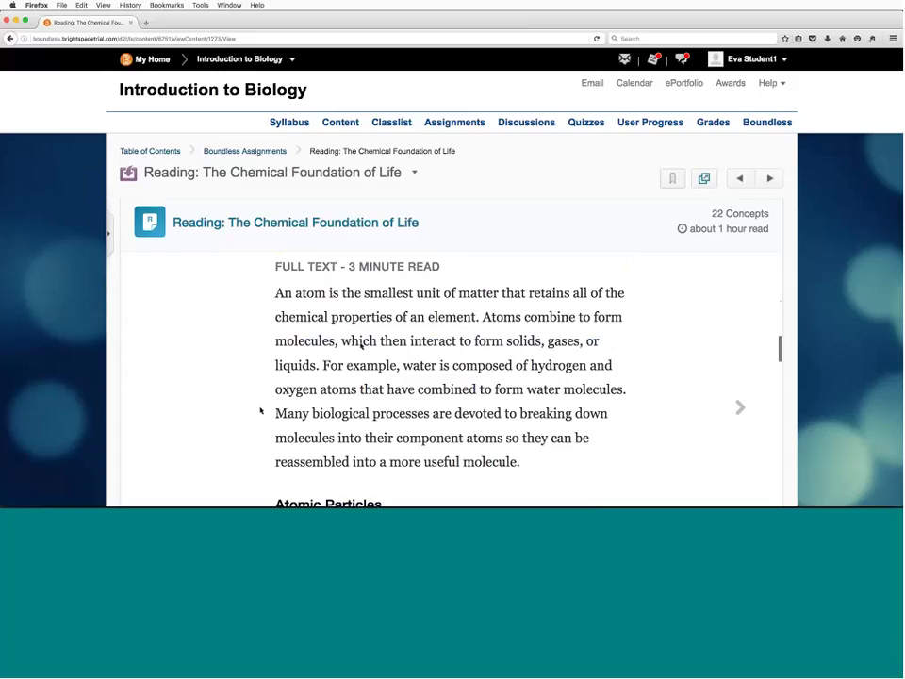
left_click_drag(440, 266, 348, 268)
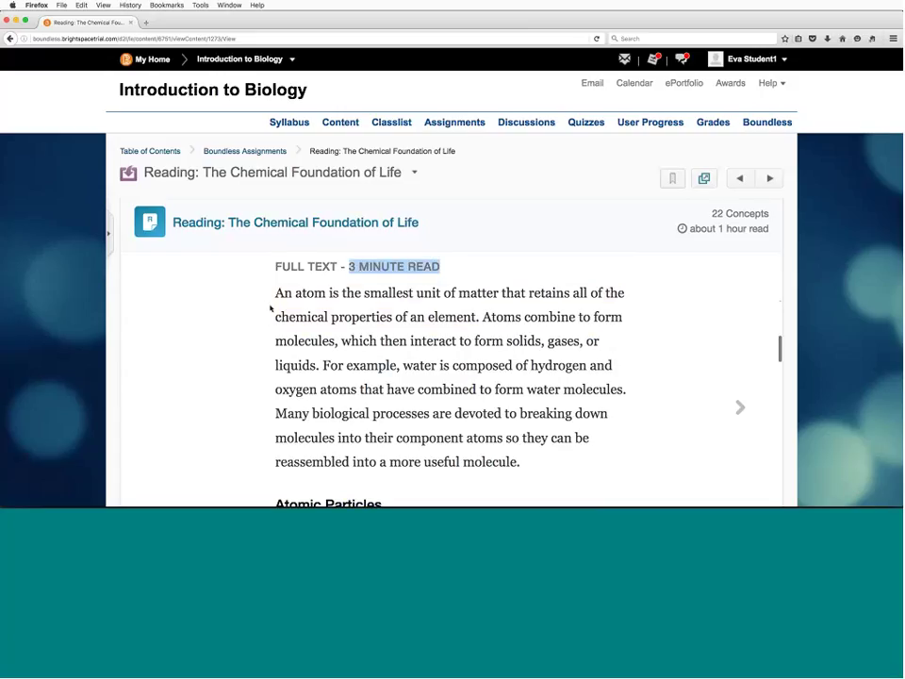
Step: Read through the full text, examining the highlighted hydrogen atom sentence and the diagram of an atom's structure
scroll(270, 307, "down", 2)
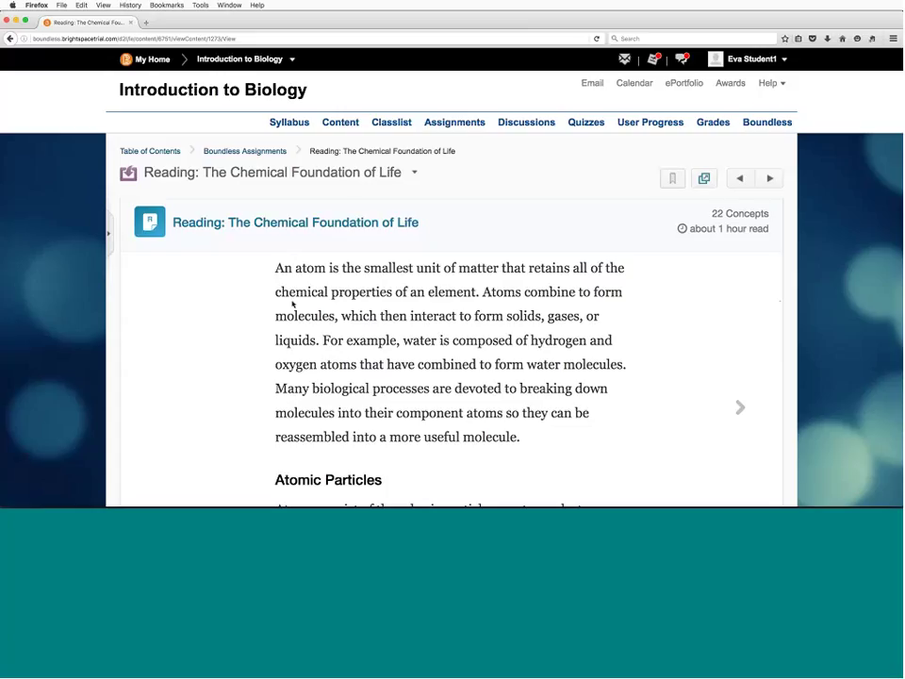
scroll(304, 391, "down", 3)
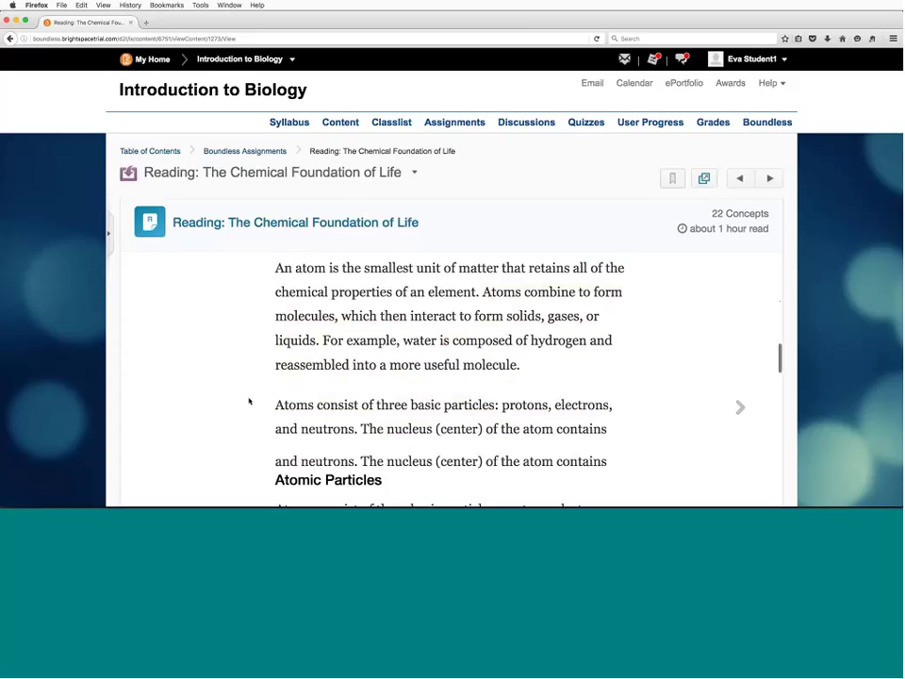
scroll(249, 402, "down", 5)
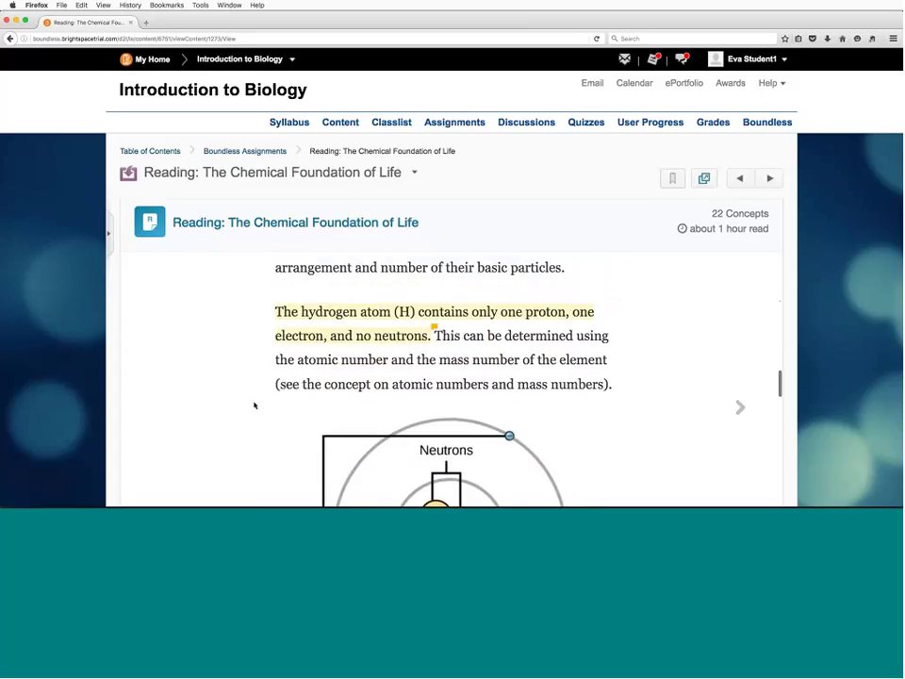
scroll(253, 403, "down", 1)
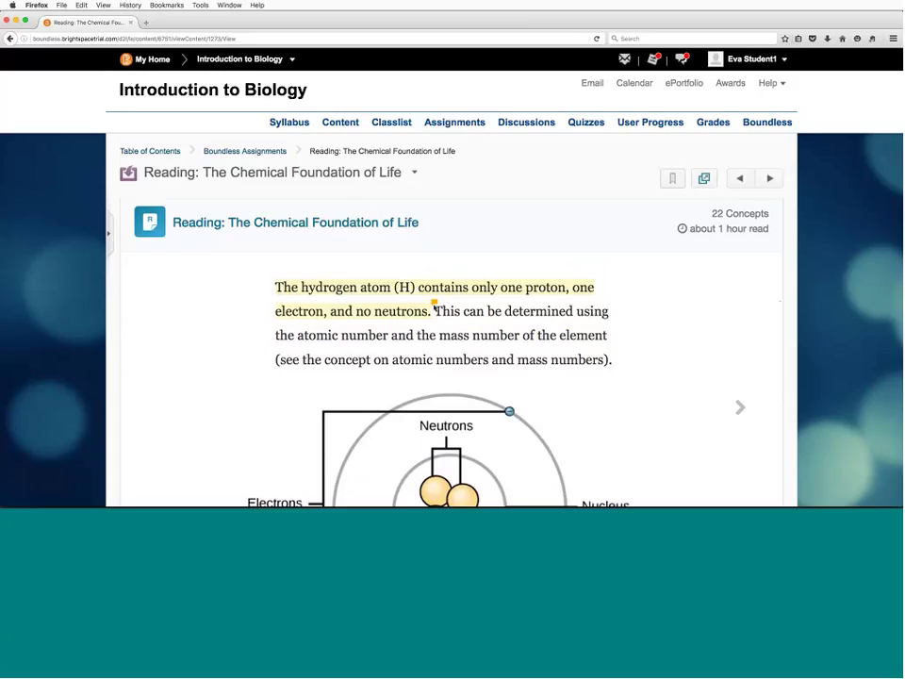
scroll(272, 435, "down", 8)
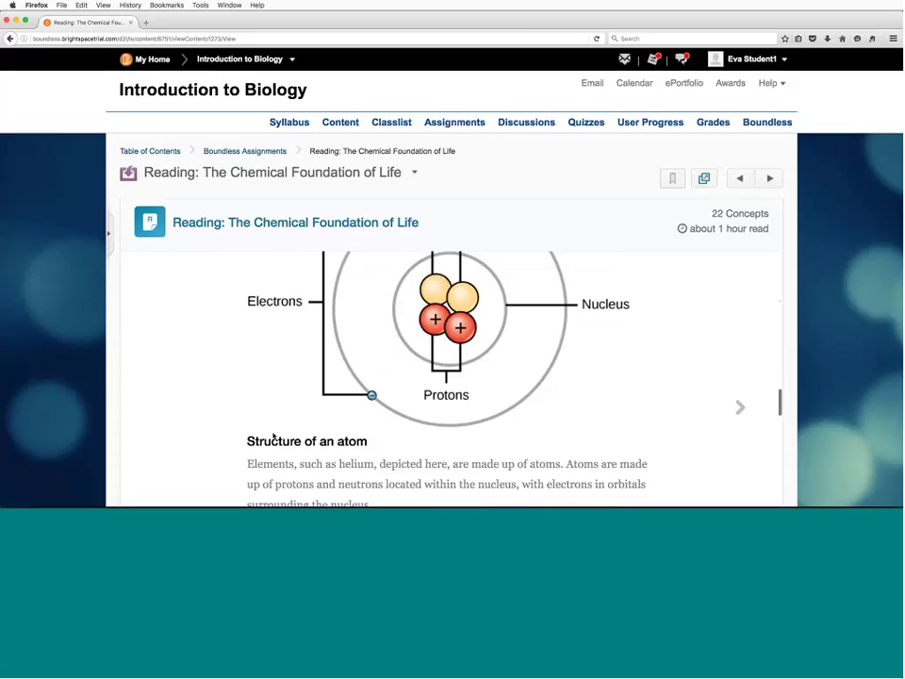
Step: Open the note attached to the highlighted sentence on electron mass, review its text and dismiss it
scroll(272, 444, "down", 7)
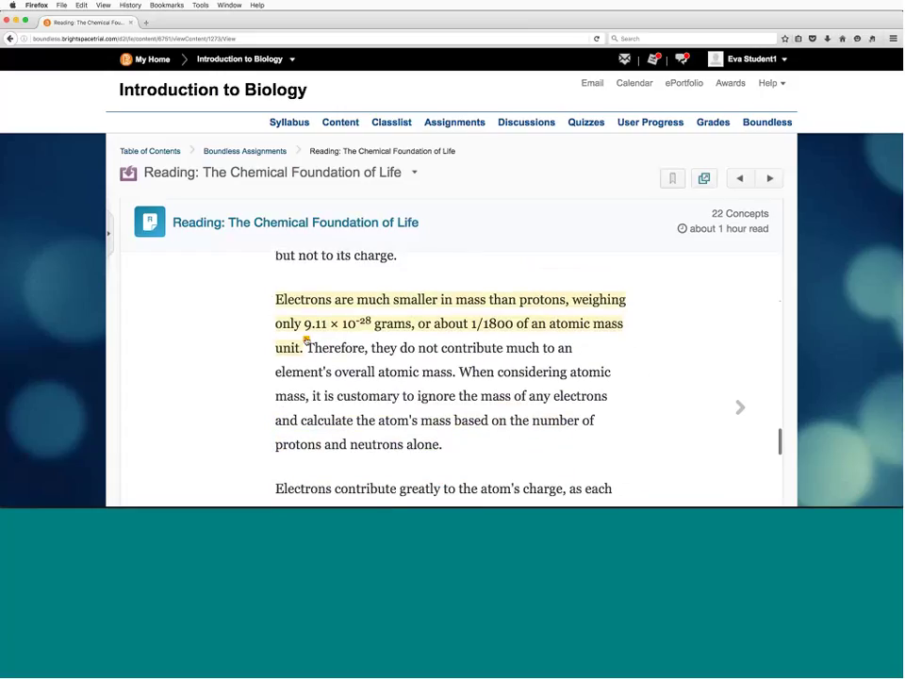
left_click(306, 339)
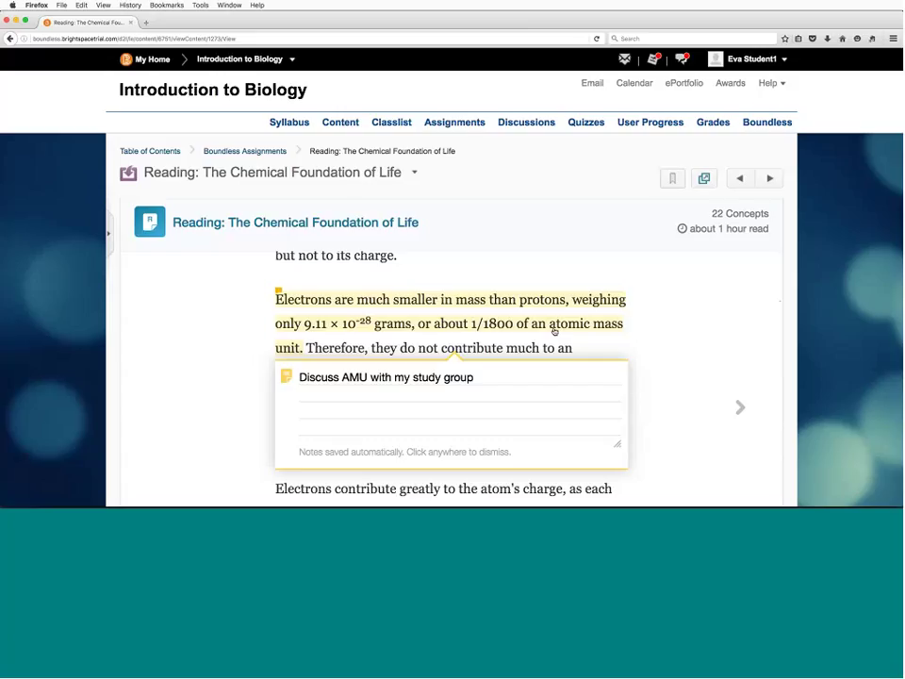
left_click_drag(474, 377, 298, 375)
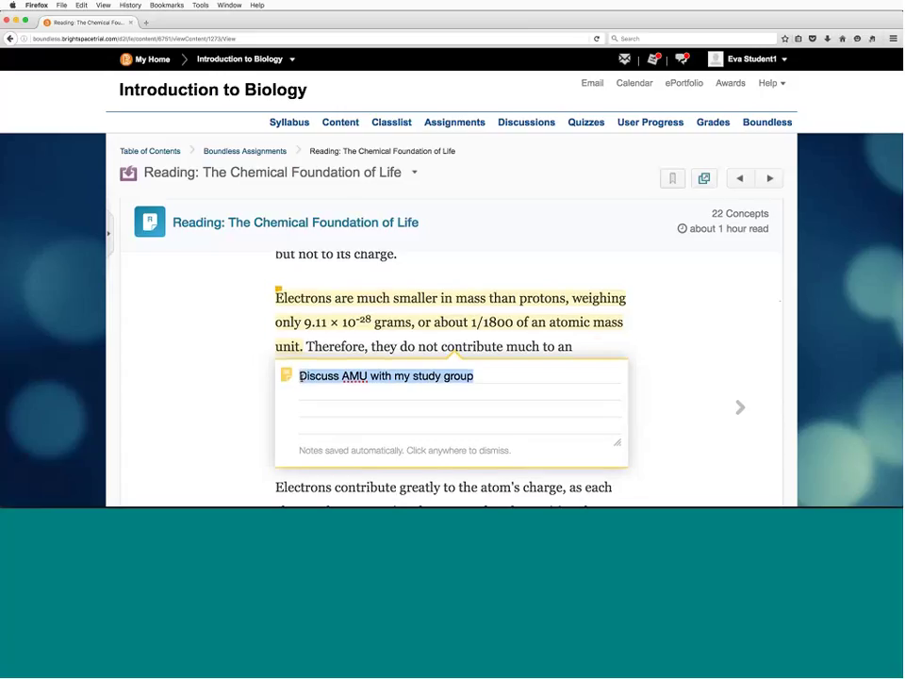
left_click(249, 353)
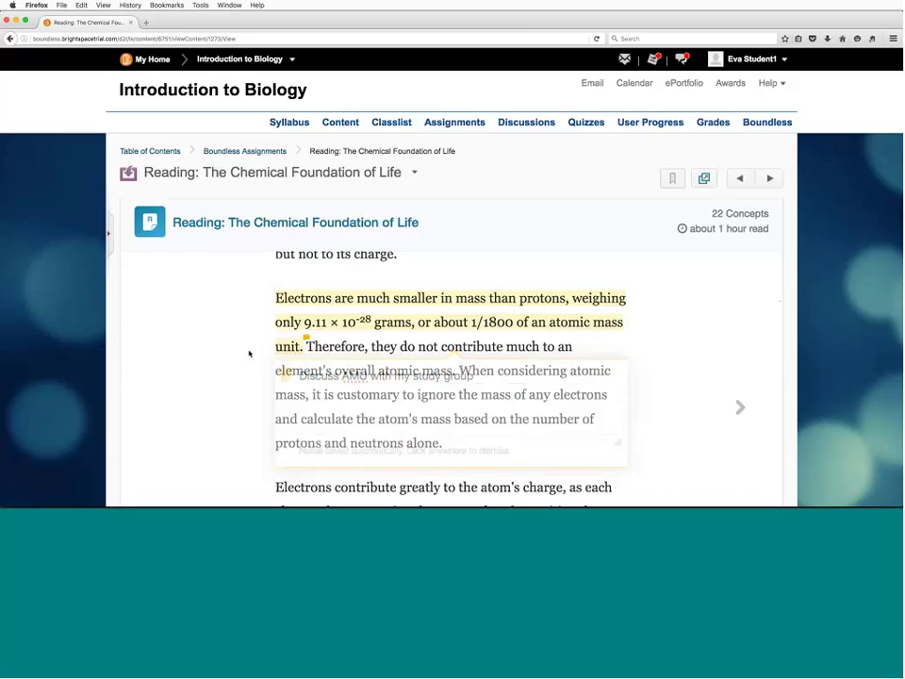
Step: Look through the rest of the concept, from the Protons, Neutrons, and Electrons table to the embedded simulations
scroll(269, 412, "down", 5)
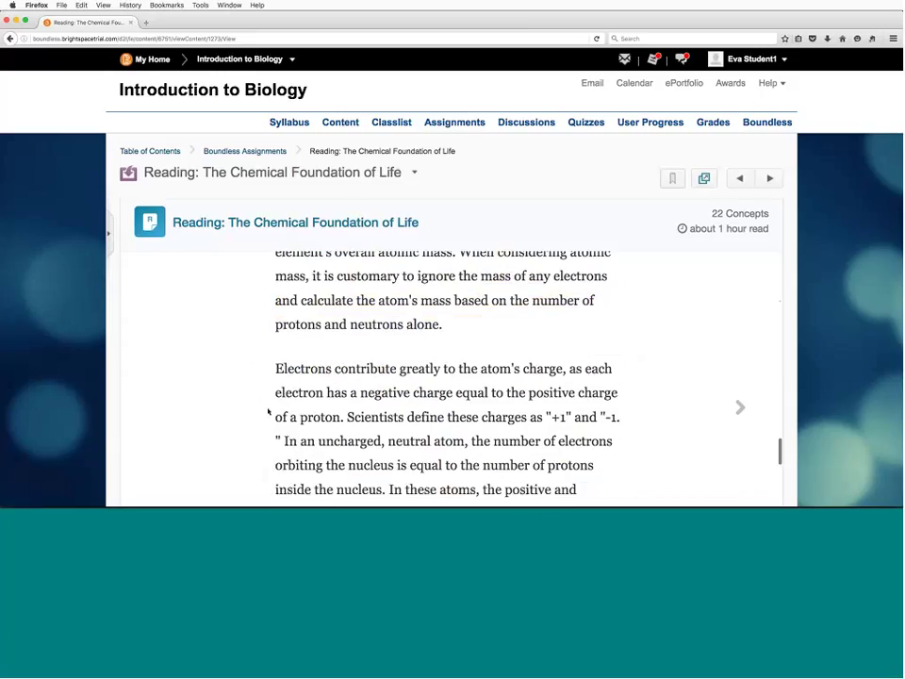
scroll(269, 412, "down", 7)
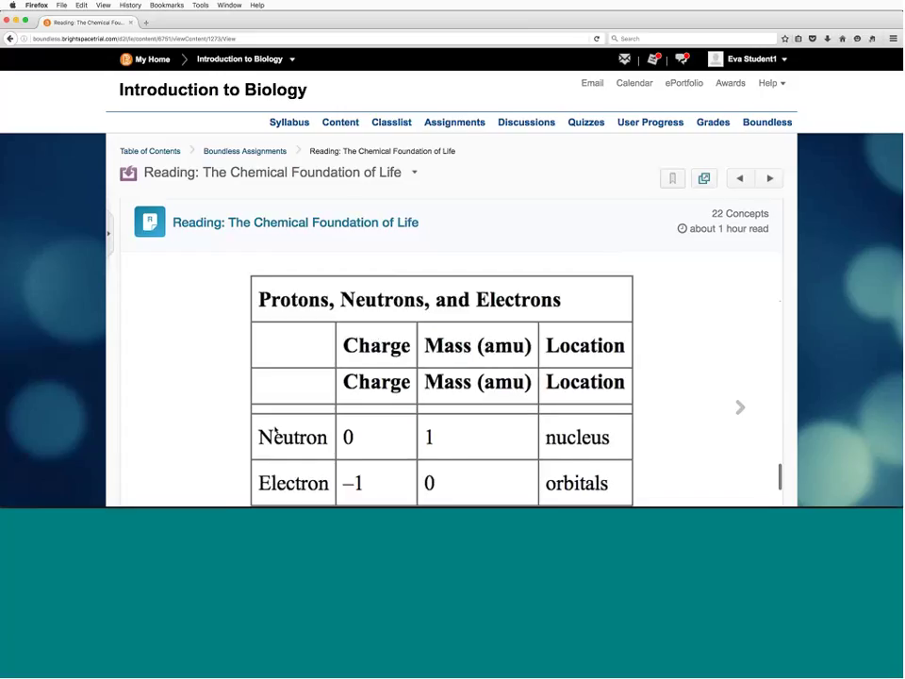
scroll(215, 458, "down", 8)
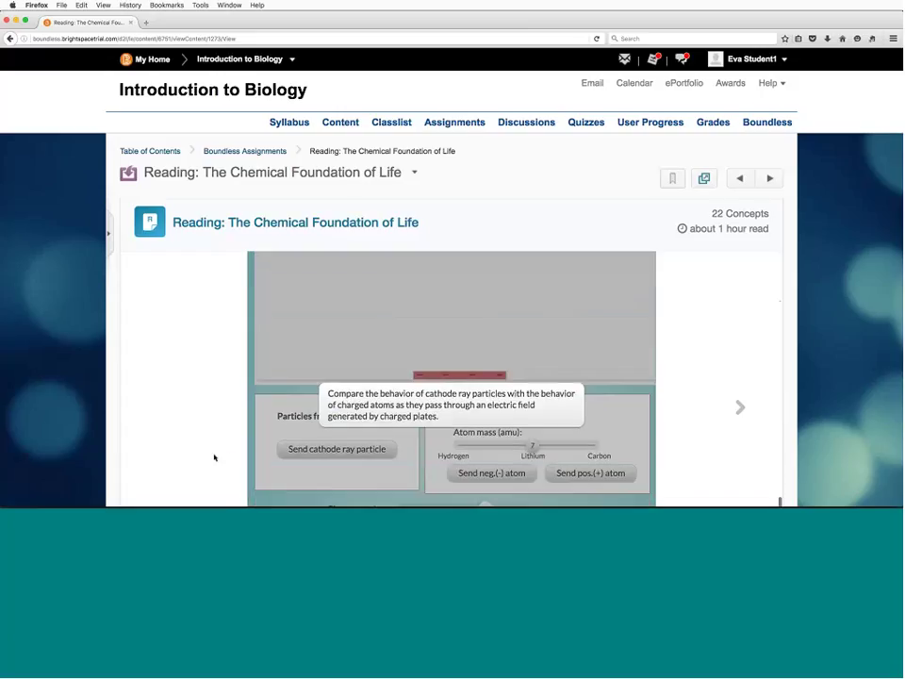
scroll(214, 458, "down", 6)
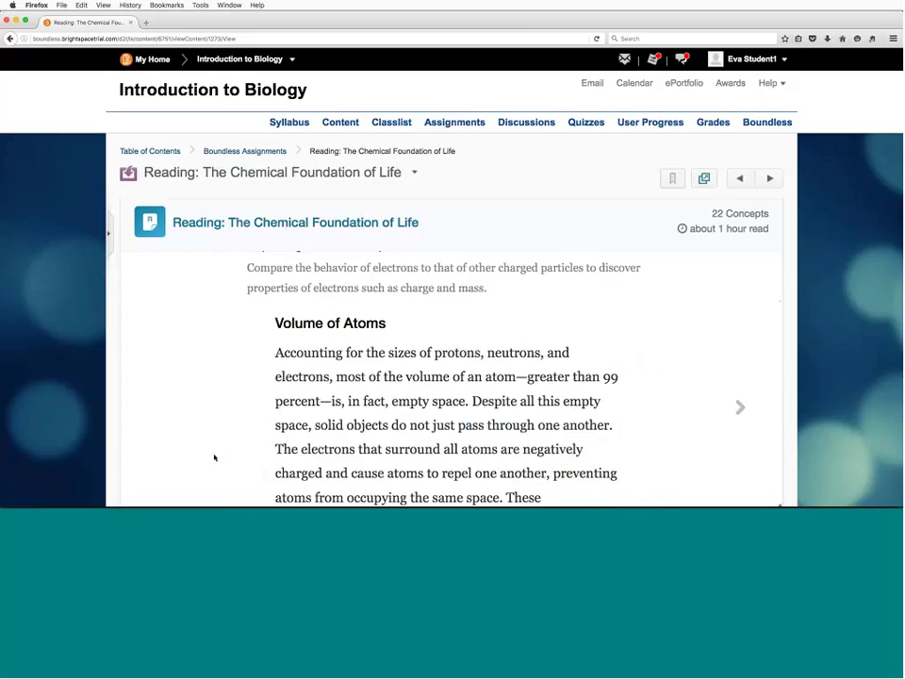
scroll(214, 458, "down", 4)
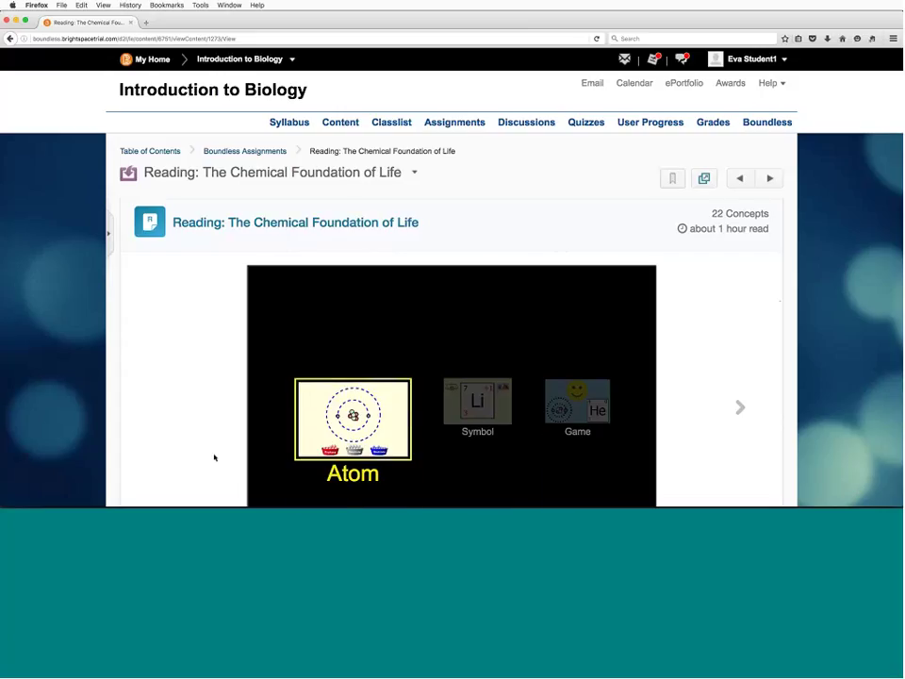
Step: Open the Atom screen of the Build an Atom simulation and build a neutral hydrogen atom with one electron
left_click(355, 368)
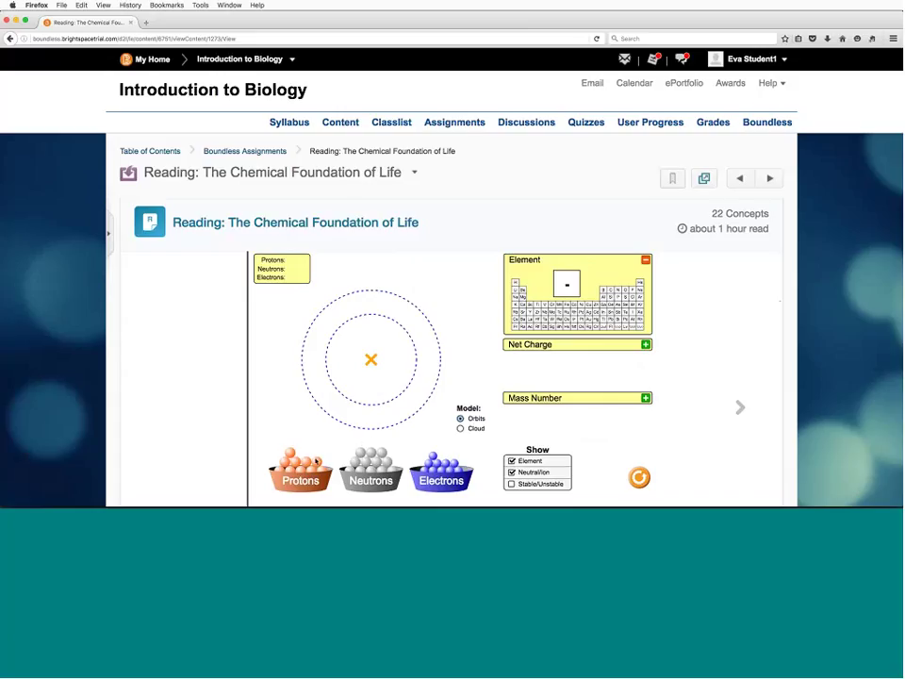
left_click_drag(370, 460, 371, 359)
left_click_drag(315, 461, 370, 363)
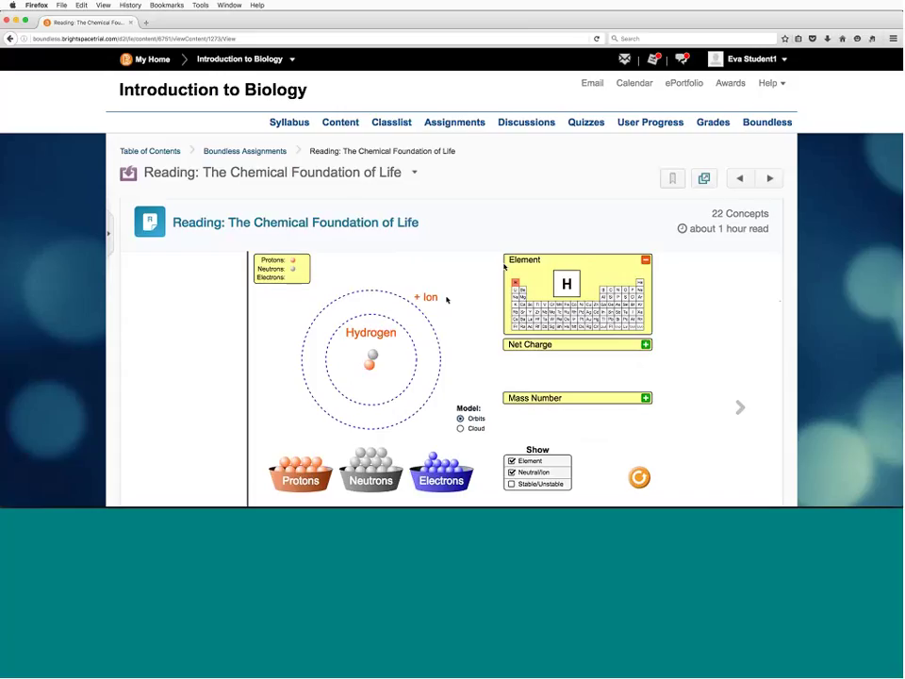
left_click_drag(437, 461, 416, 359)
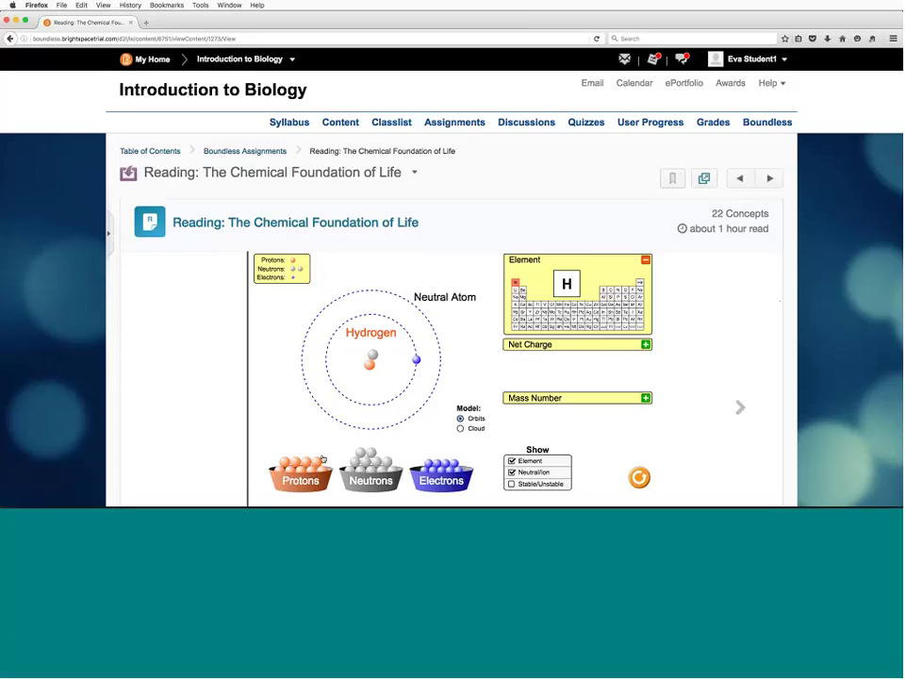
Step: Build the atom up to helium with two protons, two neutrons and three electrons, and reset the simulation
left_click_drag(300, 463, 369, 361)
left_click_drag(370, 460, 363, 381)
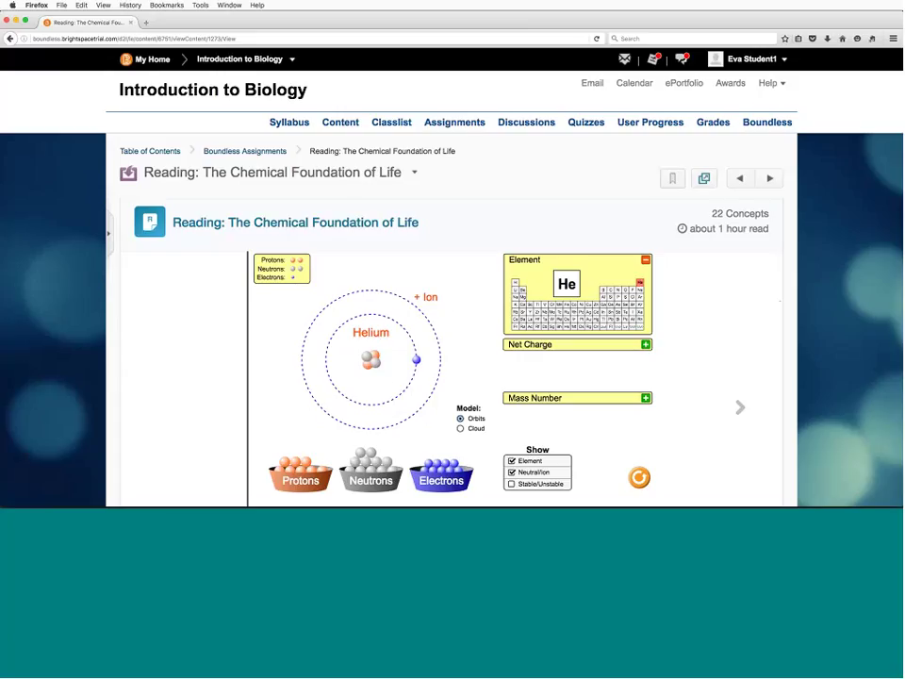
left_click_drag(441, 469, 385, 379)
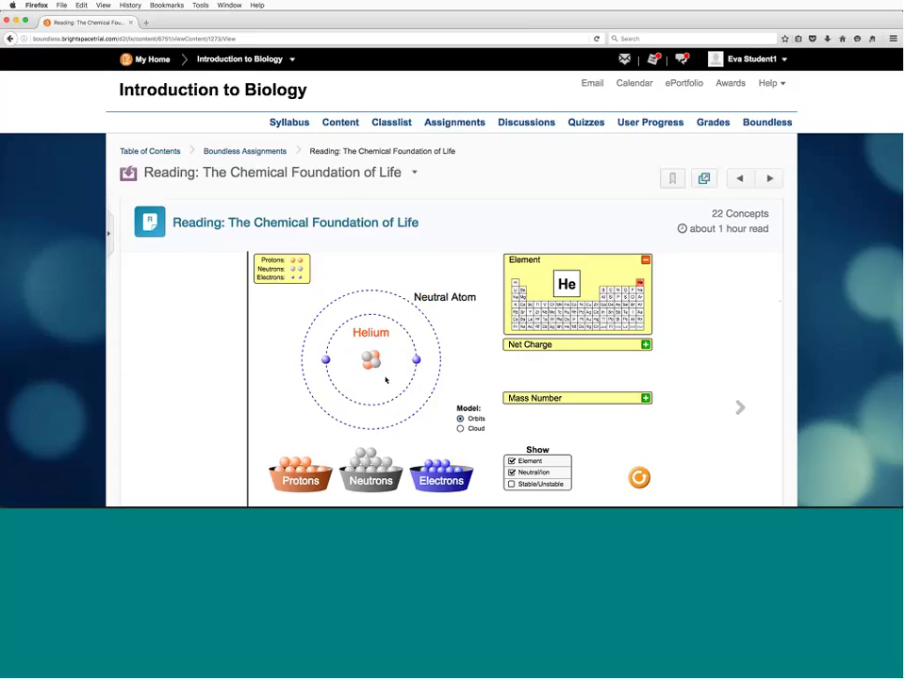
left_click_drag(441, 469, 381, 382)
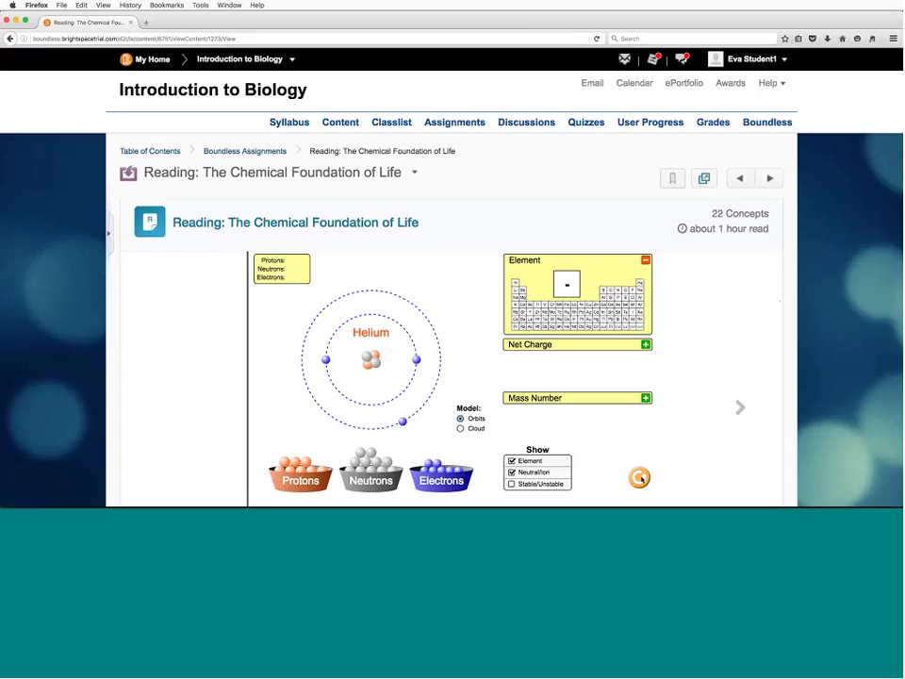
scroll(269, 456, "down", 4)
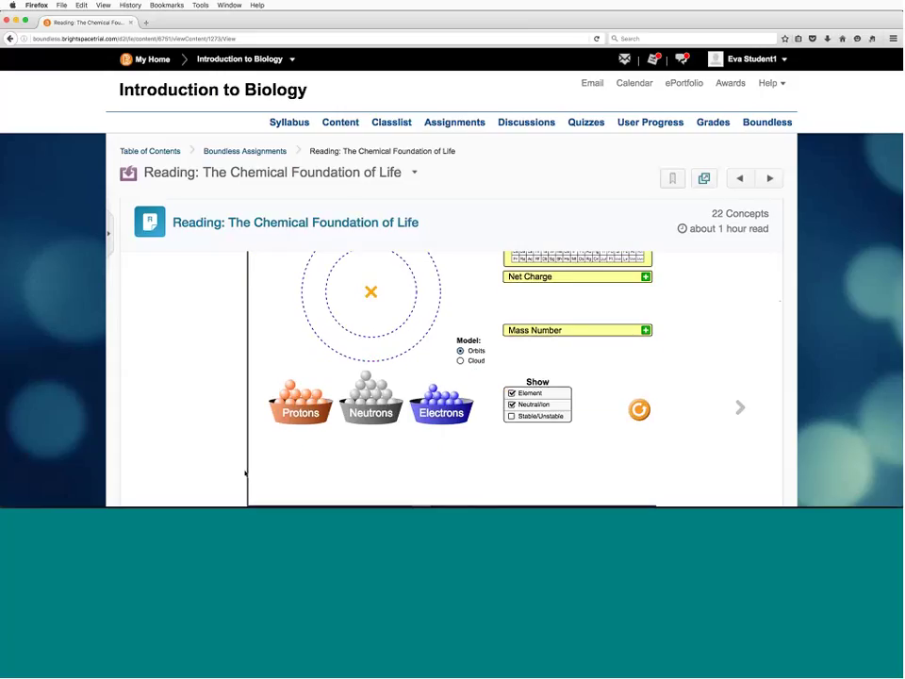
scroll(245, 473, "down", 2)
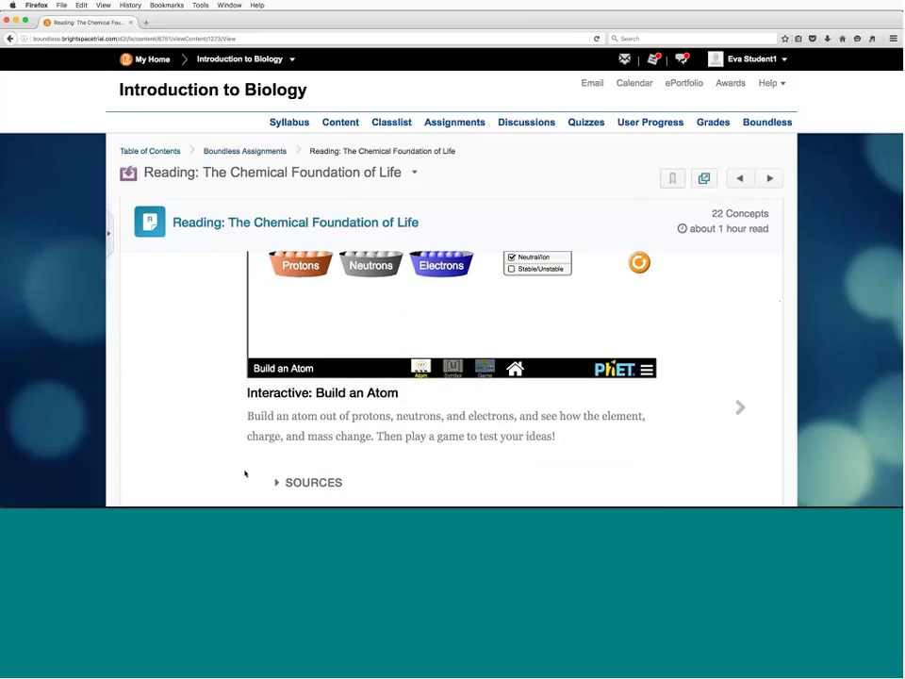
Step: Expand the concept's Sources list, review the source links and their licenses down to the Cite! option, and collapse the list
left_click(302, 483)
scroll(282, 482, "down", 5)
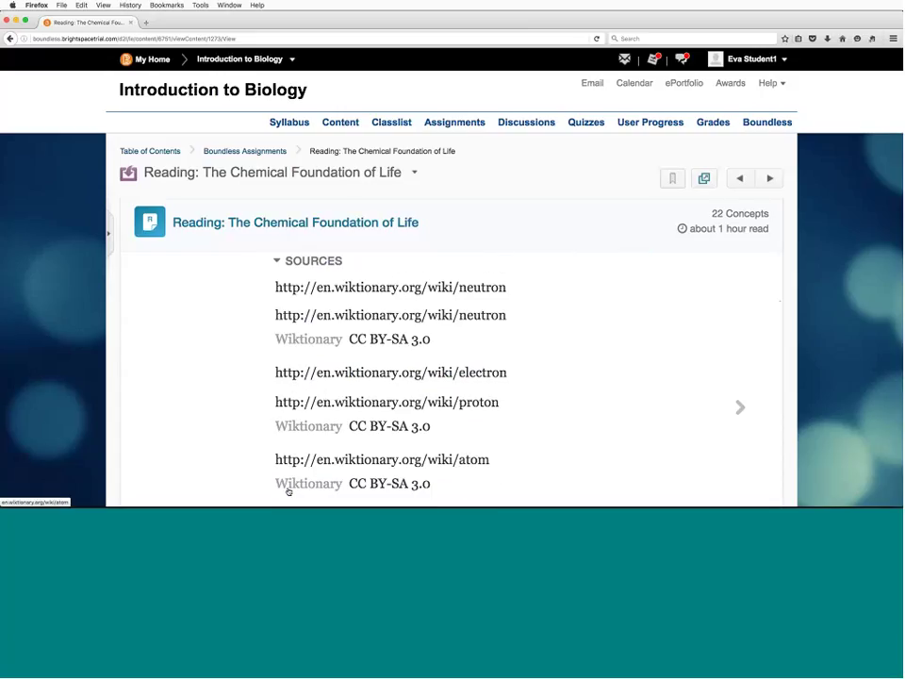
scroll(288, 491, "down", 2)
scroll(393, 396, "down", 2)
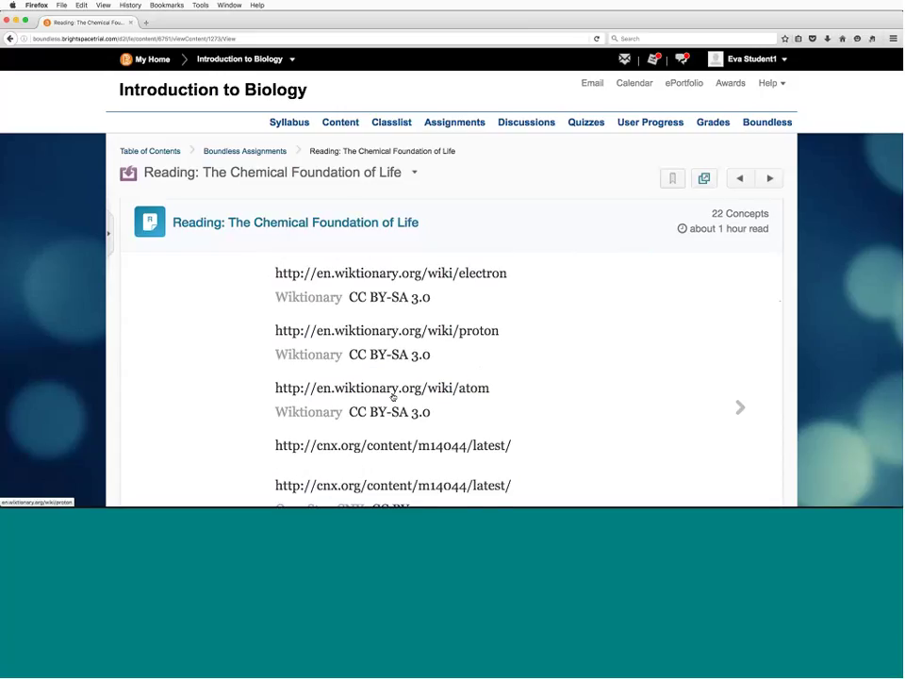
scroll(393, 396, "down", 3)
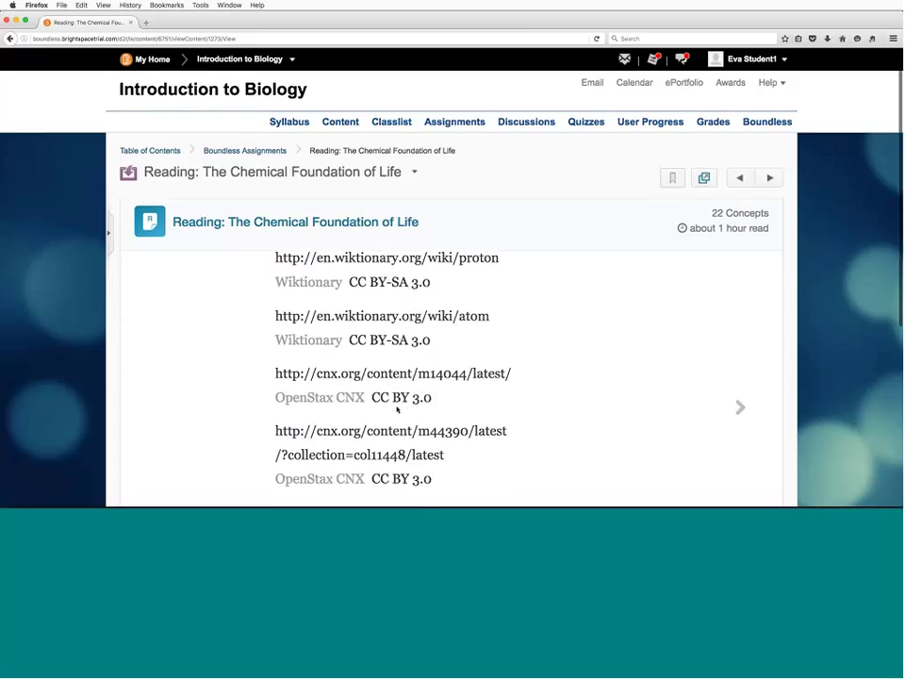
scroll(396, 407, "down", 3)
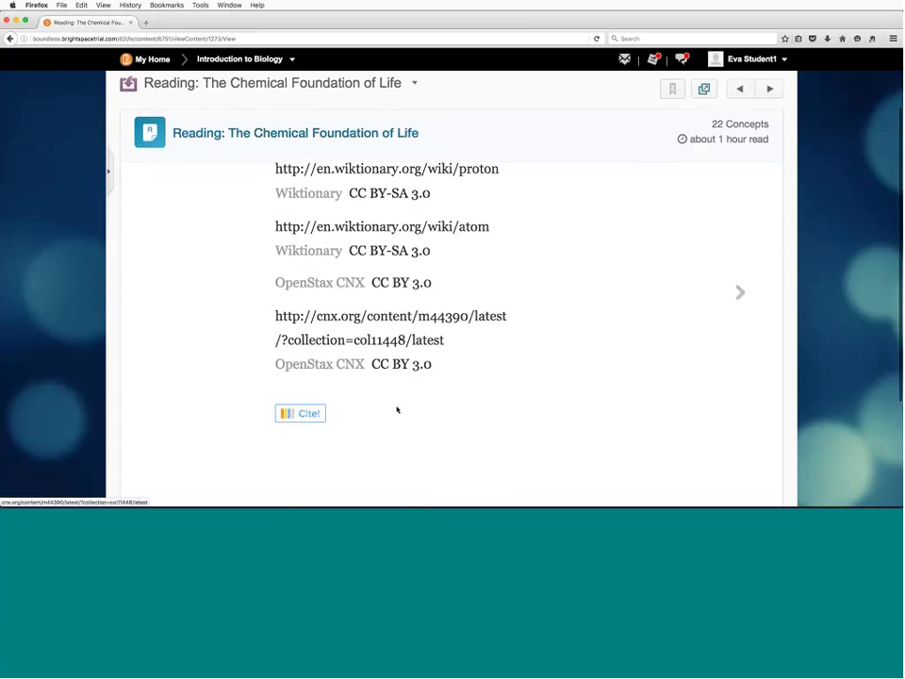
scroll(397, 409, "up", 3)
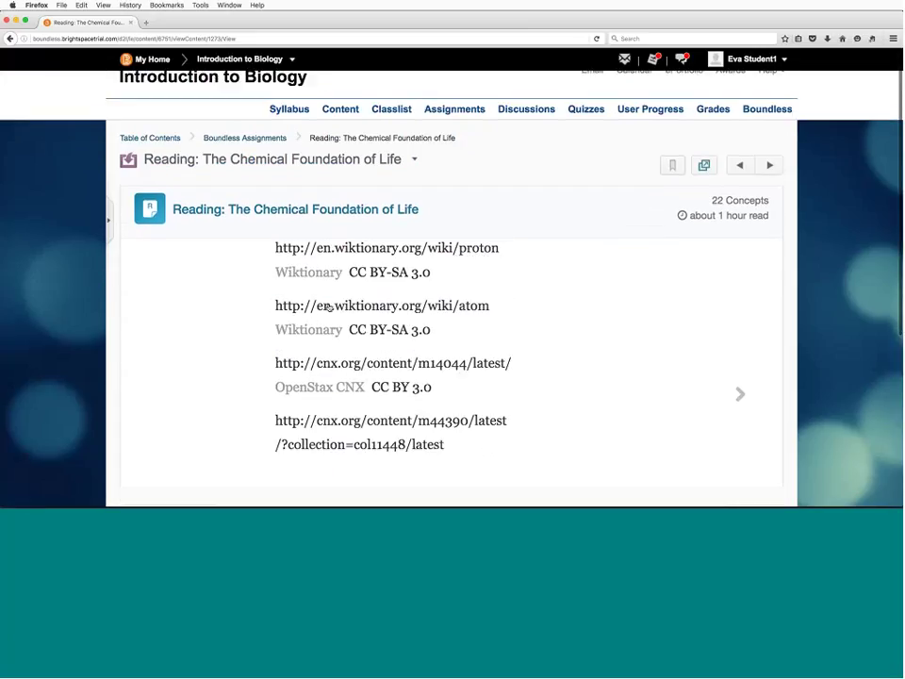
scroll(328, 308, "up", 5)
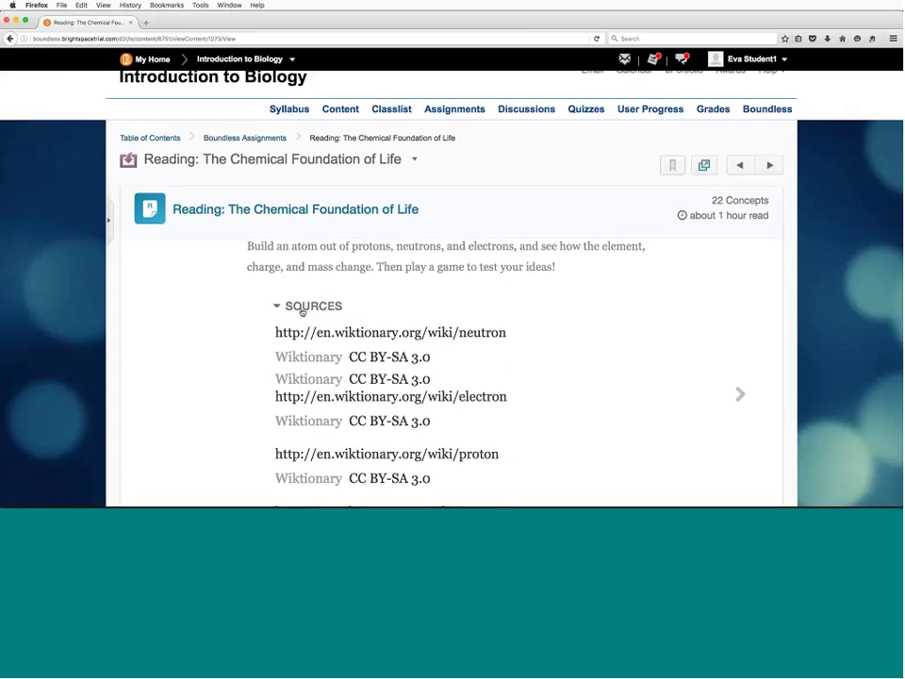
left_click(301, 309)
scroll(268, 415, "down", 1)
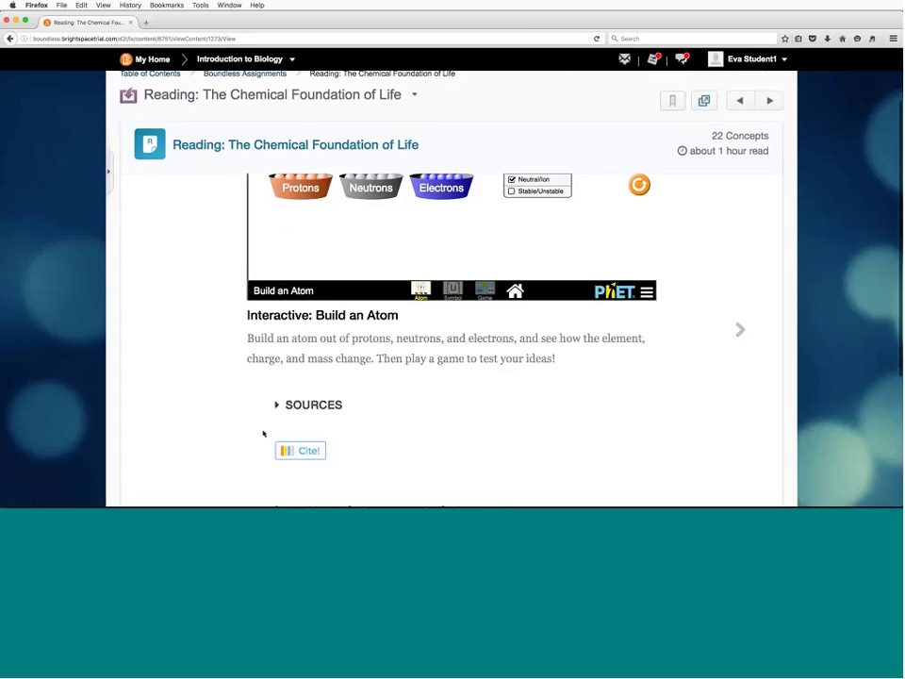
scroll(264, 429, "down", 1)
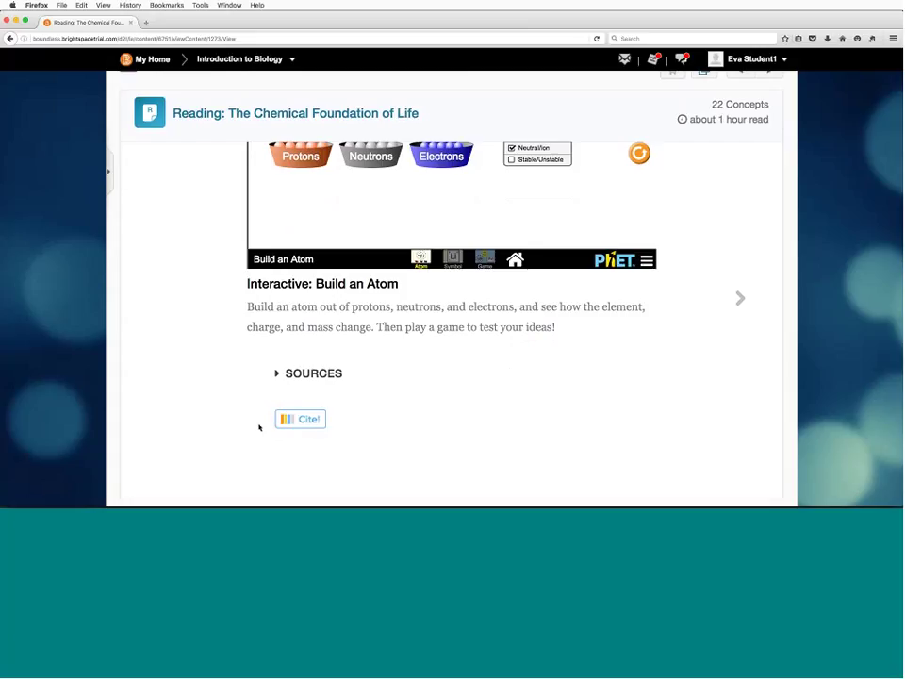
Step: Return from the reading to the course's table of contents to review the Boundless Assignments, and open the student's grades
scroll(201, 253, "up", 5)
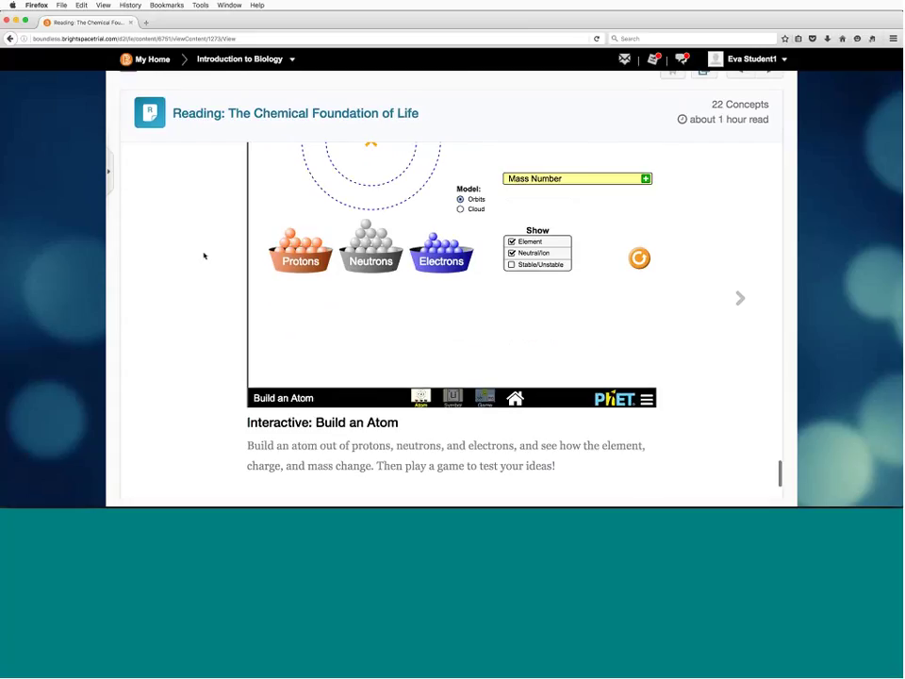
scroll(206, 239, "up", 1)
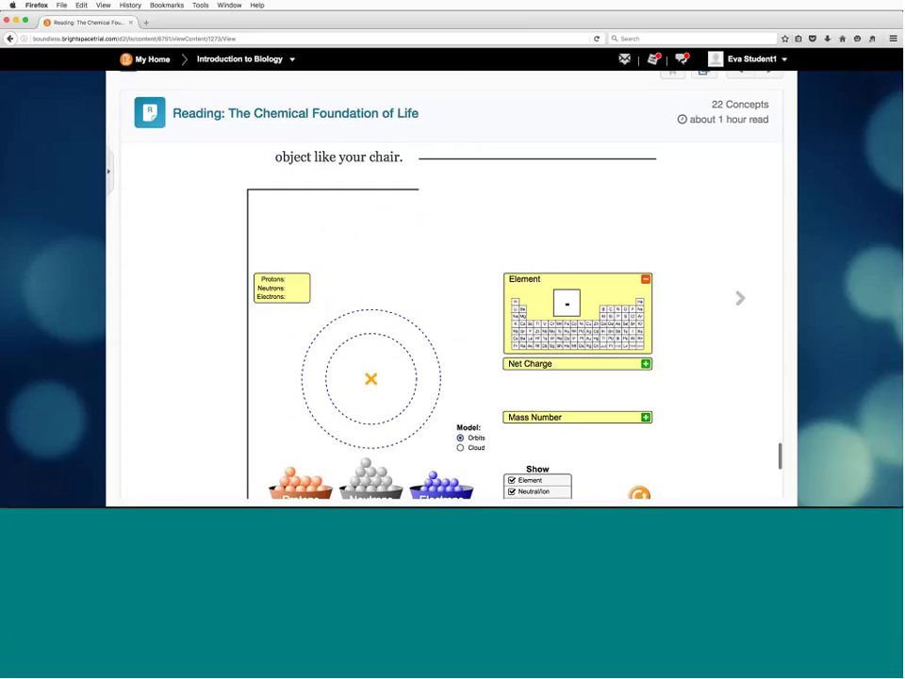
left_click(223, 59)
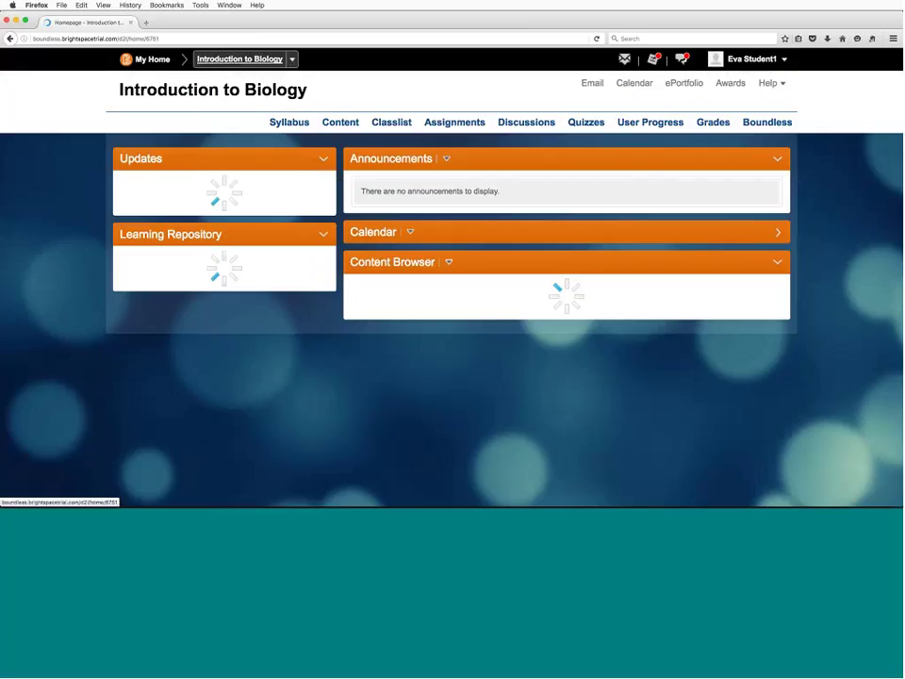
left_click(340, 123)
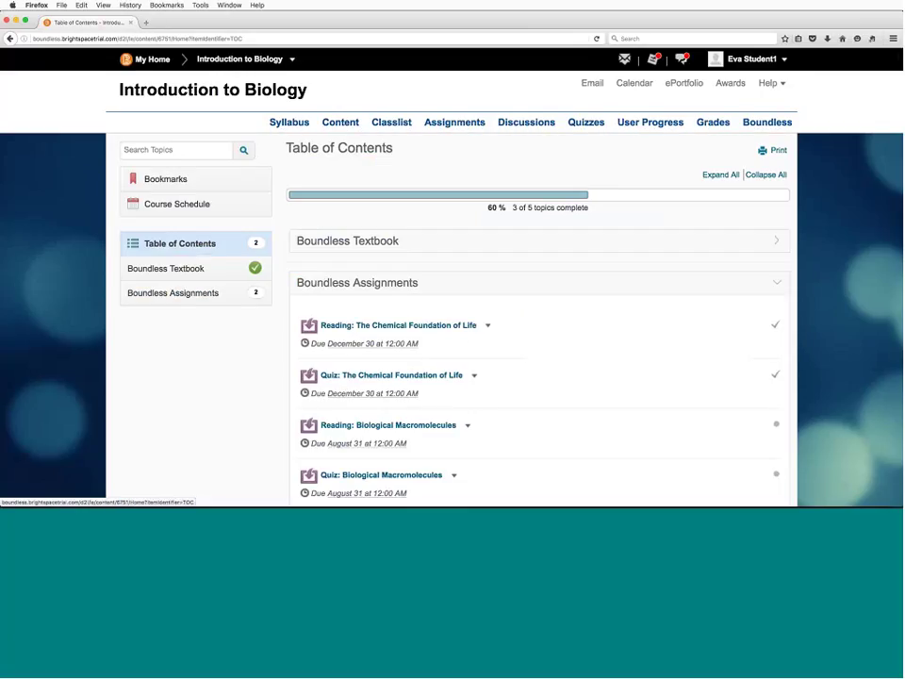
scroll(272, 453, "down", 1)
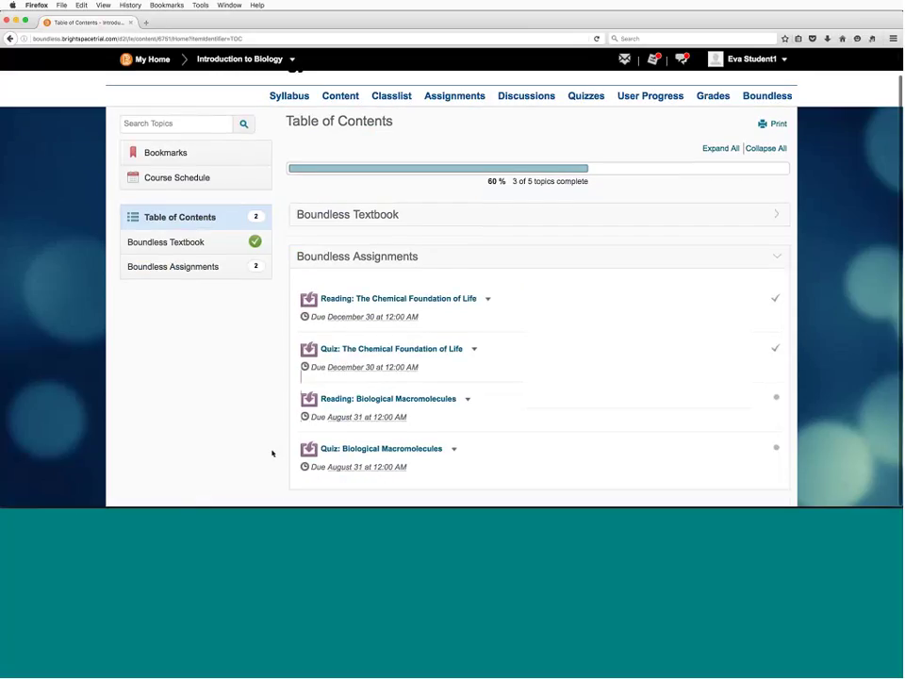
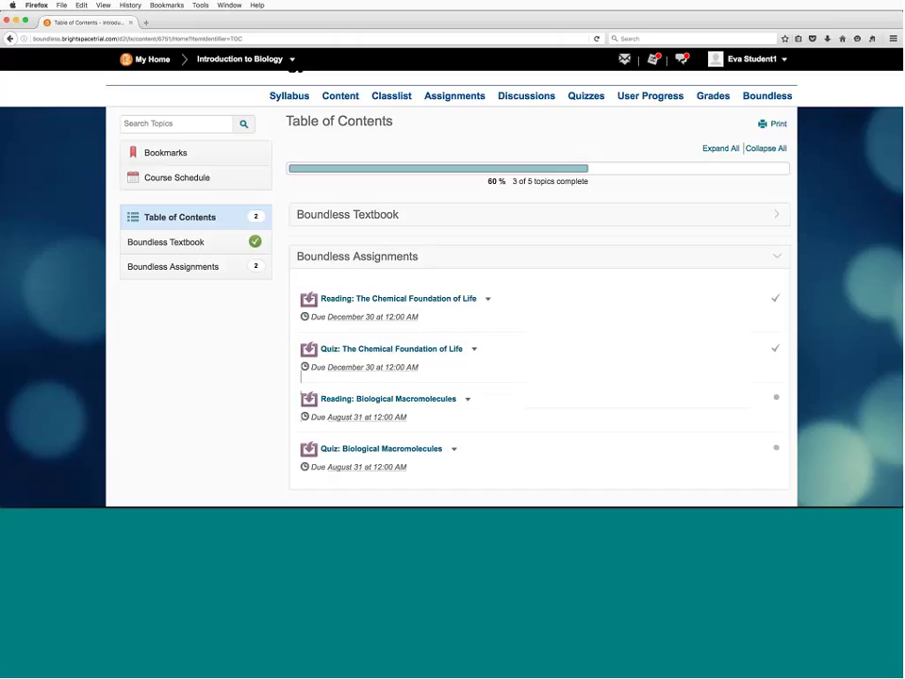
left_click(520, 346)
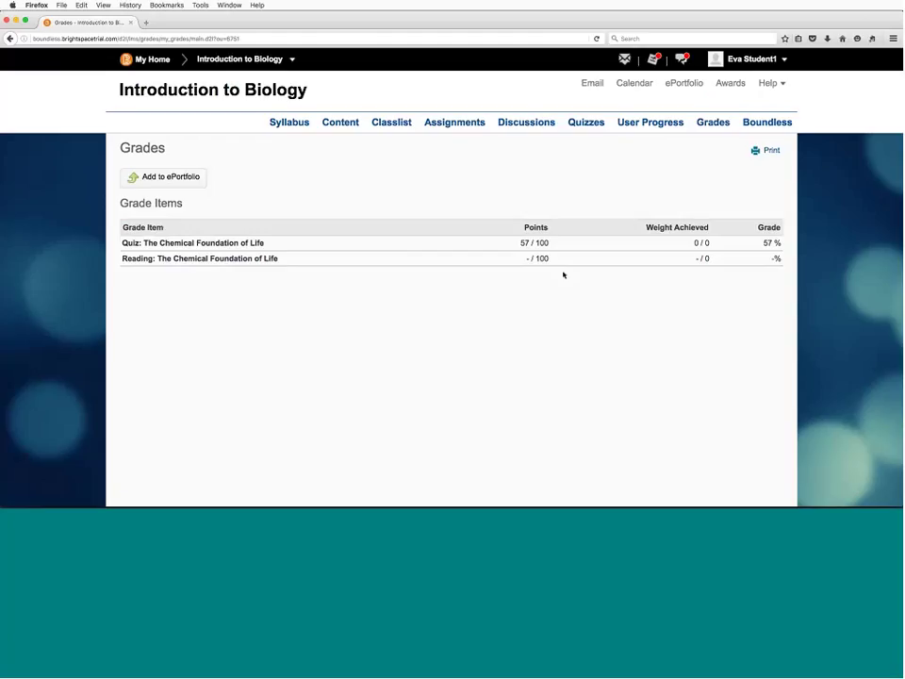
Step: Open the course's Boundless textbook in a new browser tab, look over its home page and close it
right_click(779, 126)
left_click(754, 129)
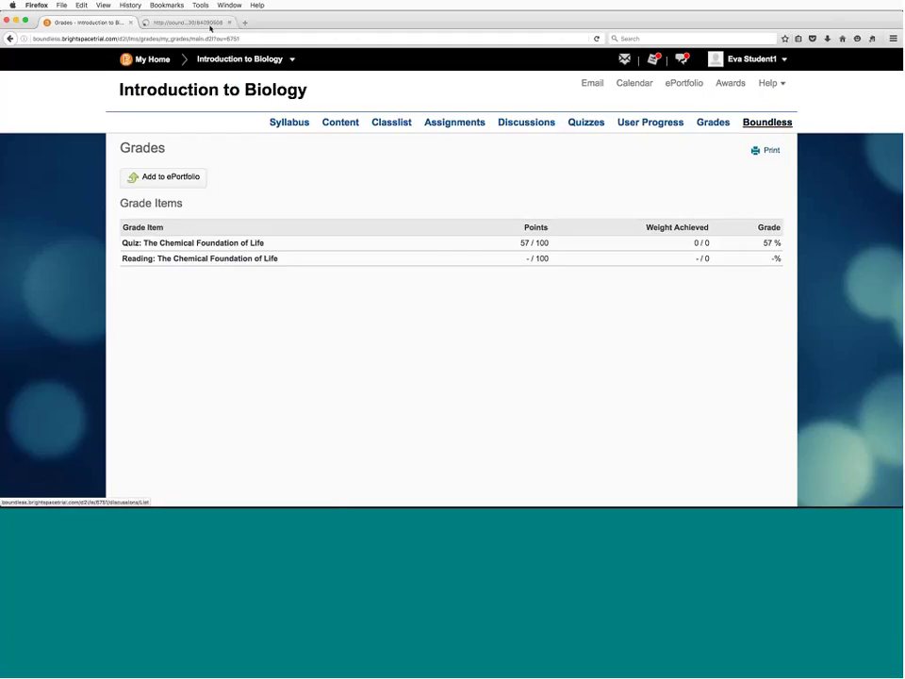
left_click(209, 22)
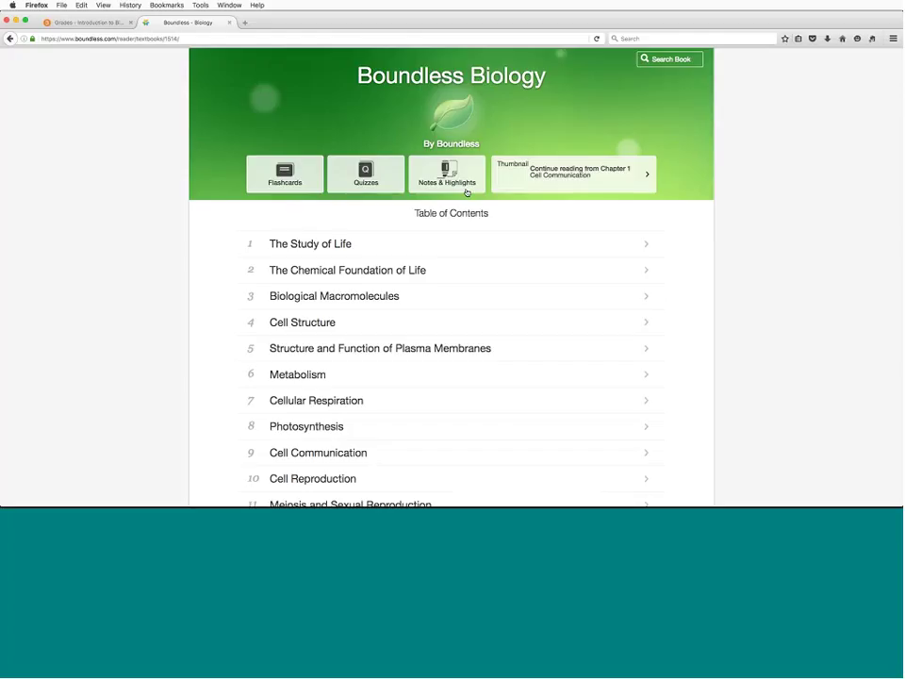
left_click(229, 21)
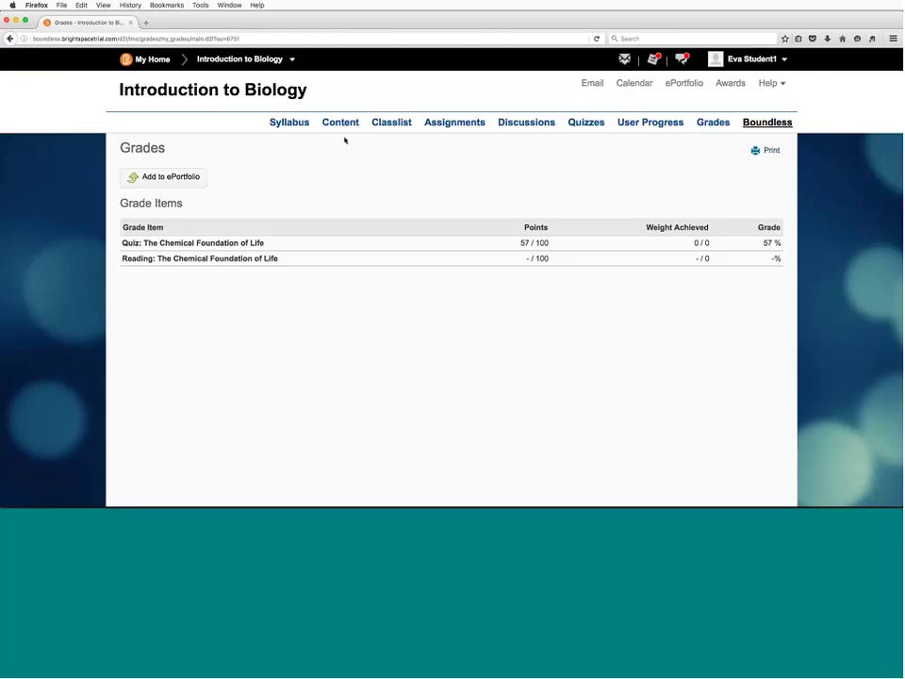
Step: Switch to the instructor's course view in Chrome and open the gradebook to review the students' quiz and reading grades
left_click(223, 93)
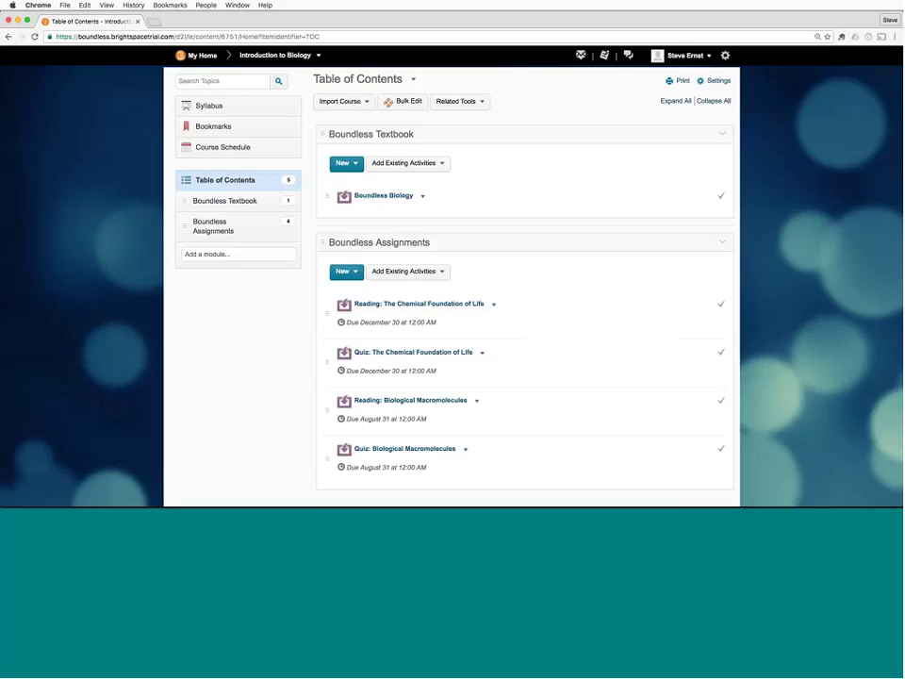
scroll(276, 138, "up", 2)
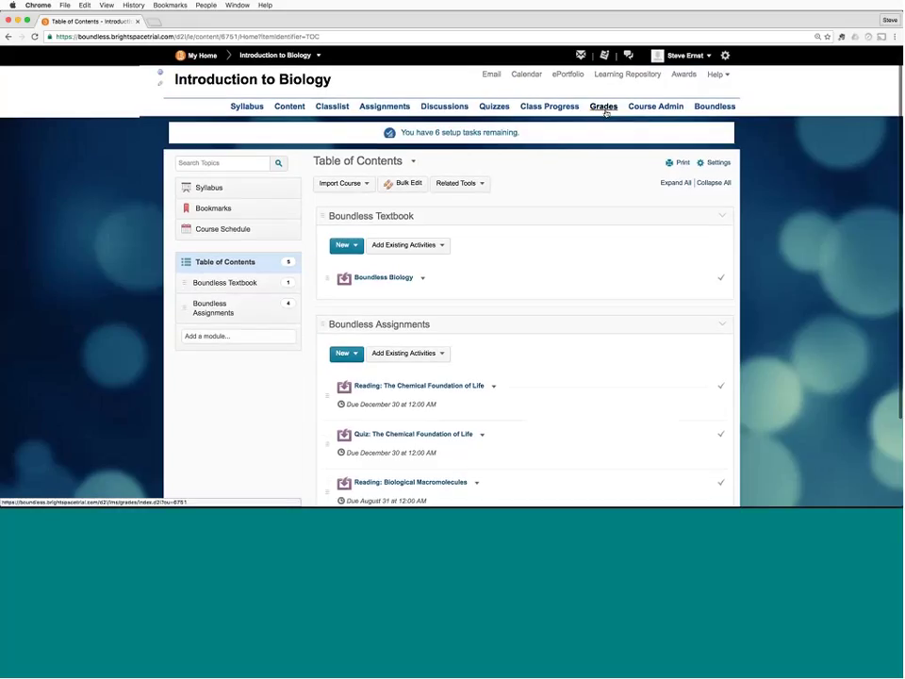
scroll(608, 110, "down", 1)
left_click(603, 105)
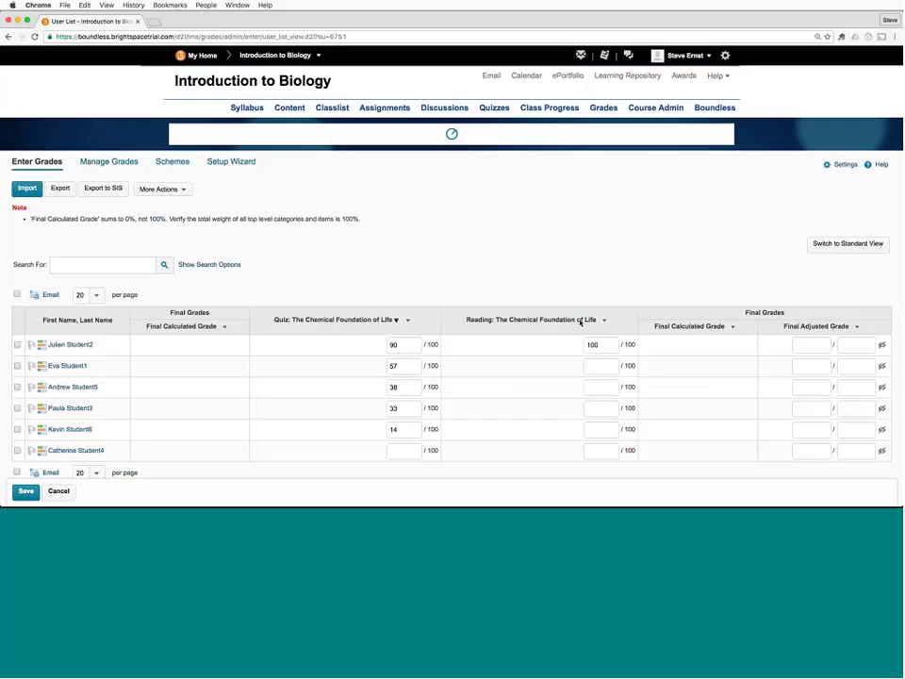
scroll(545, 403, "down", 1)
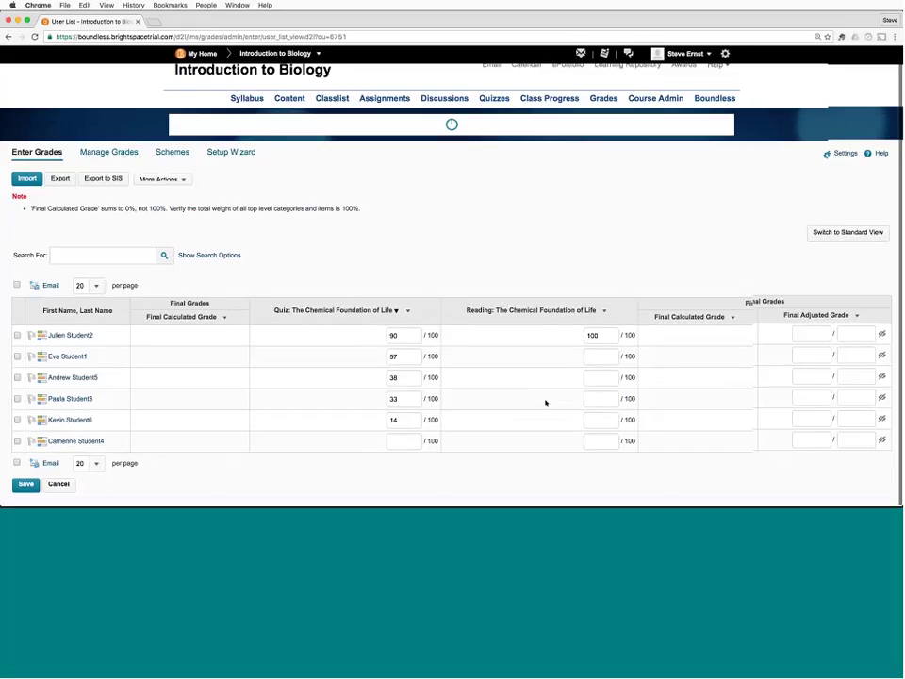
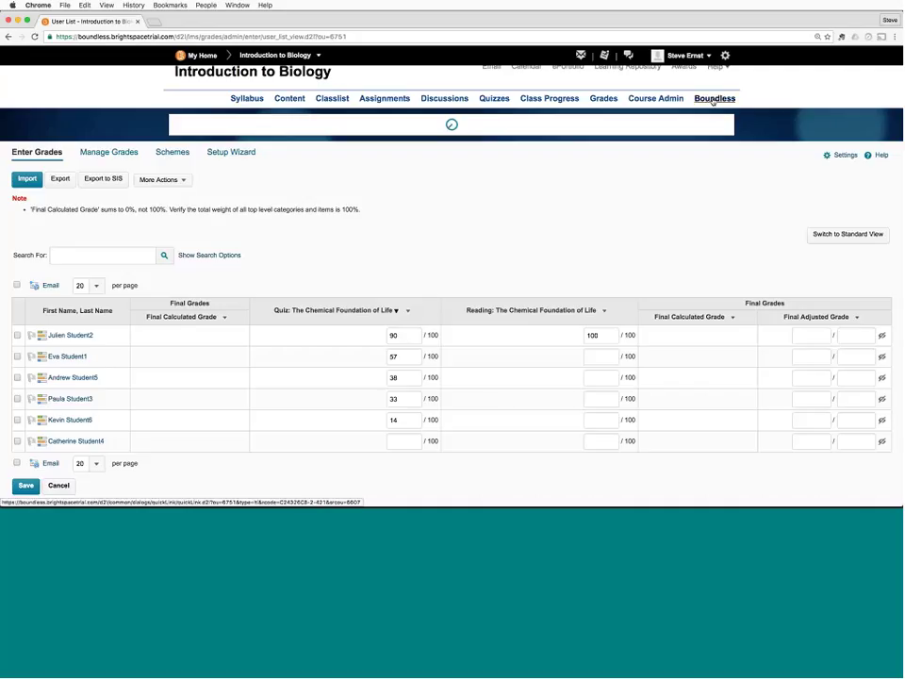
Step: Launch Boundless from the instructor's course and open the assigned Boundless Biology book for customizing
left_click(714, 100)
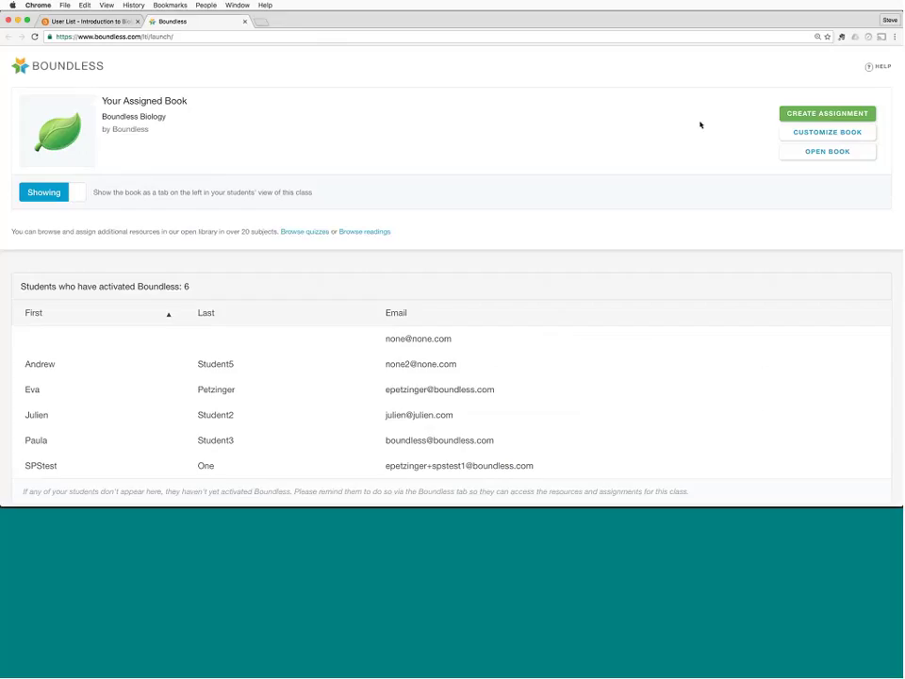
left_click(805, 134)
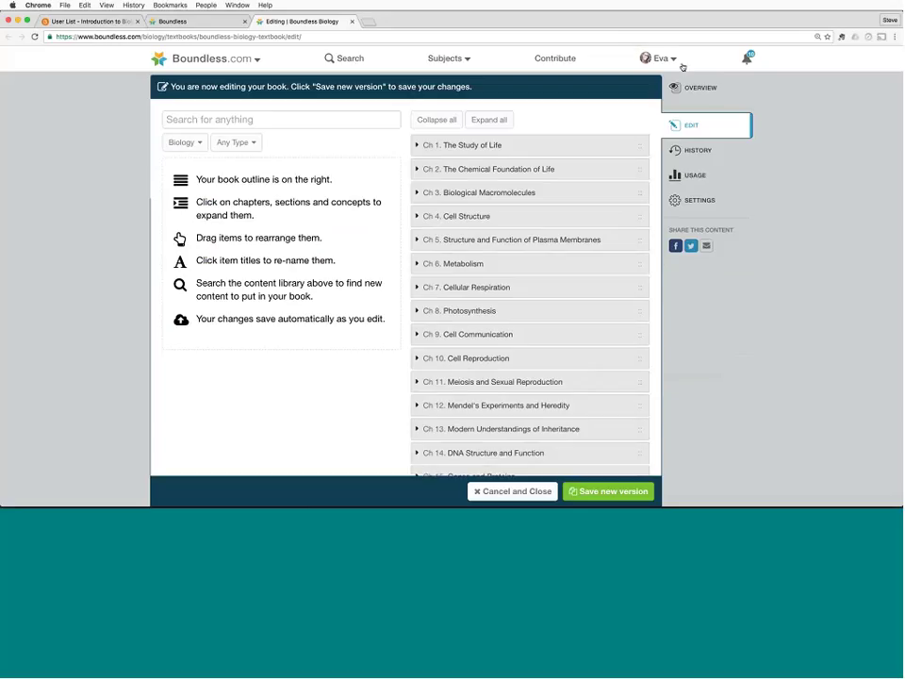
left_click(194, 24)
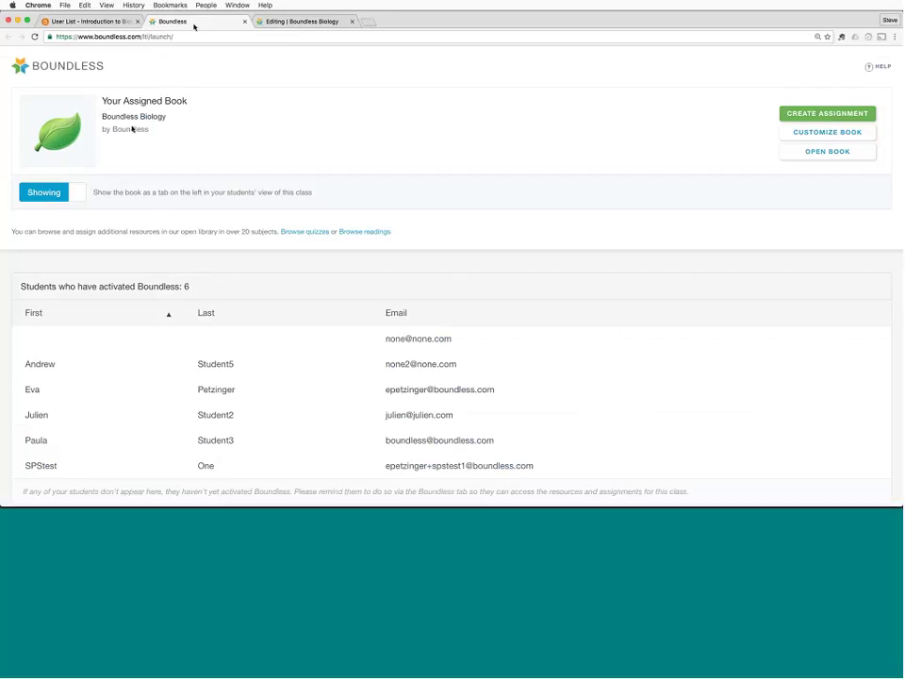
left_click(289, 22)
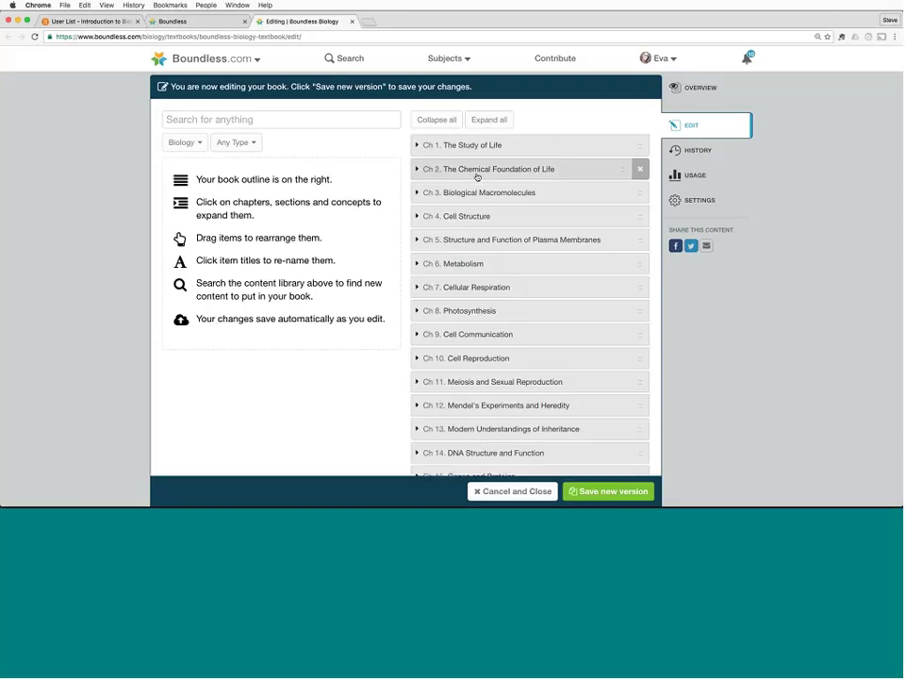
Step: Expand chapter 2, The Chemical Foundation of Life, in the book outline and search the Chemistry content library for "organic"
left_click(417, 170)
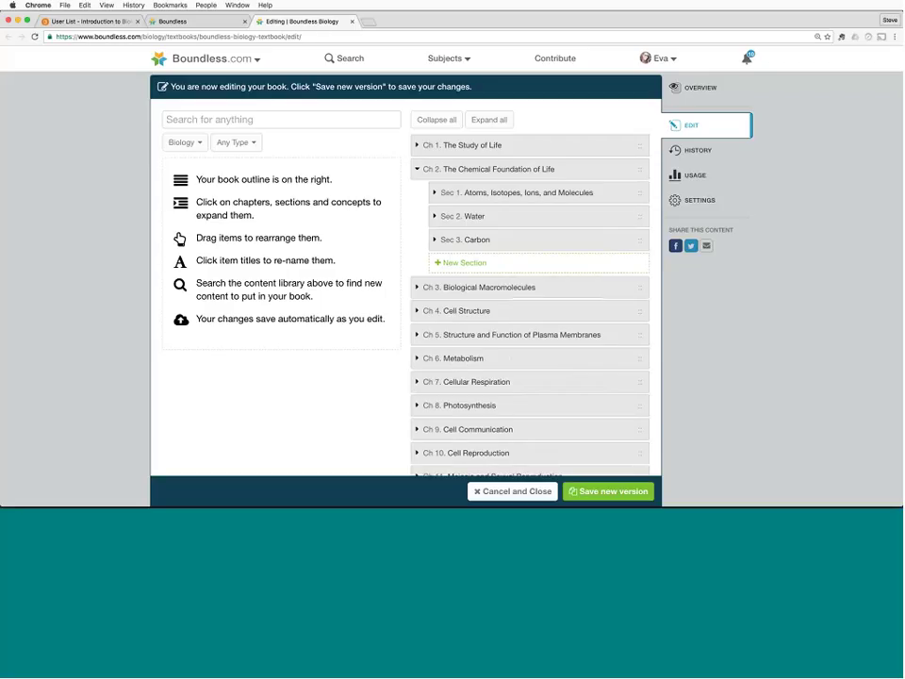
left_click(198, 143)
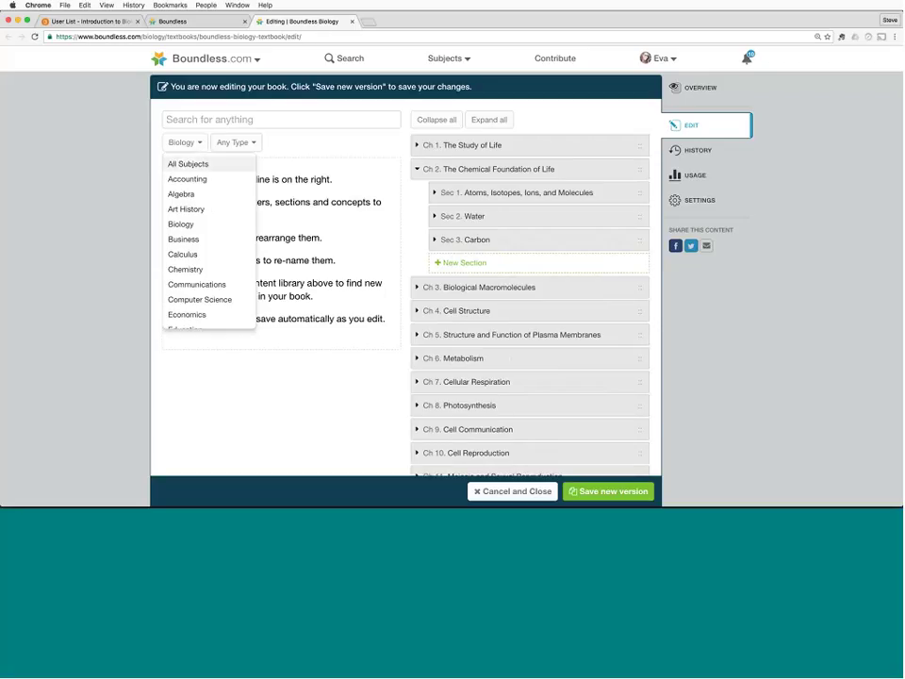
left_click(199, 269)
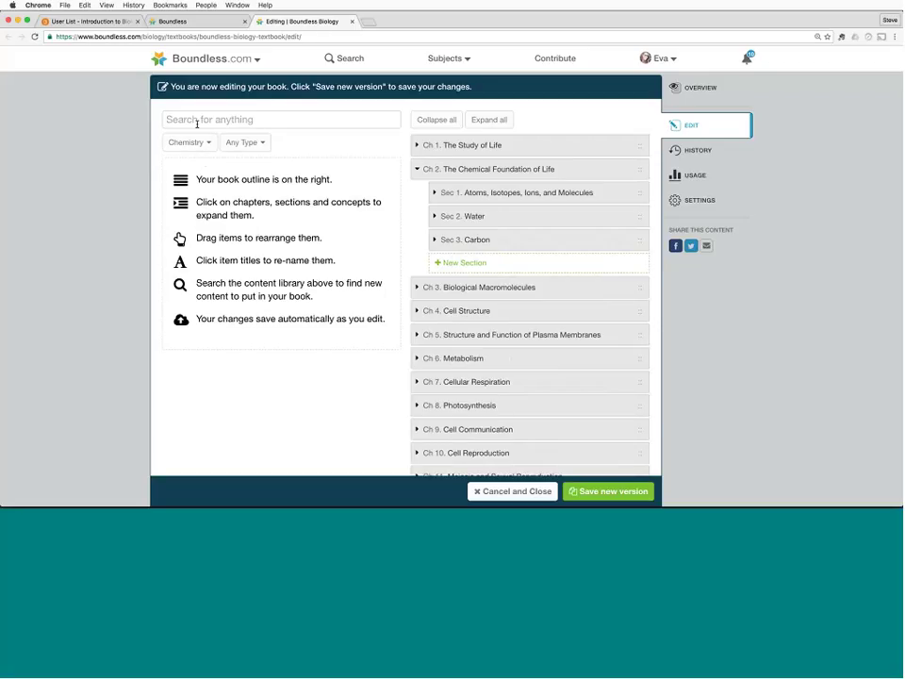
left_click(197, 123)
type("organic")
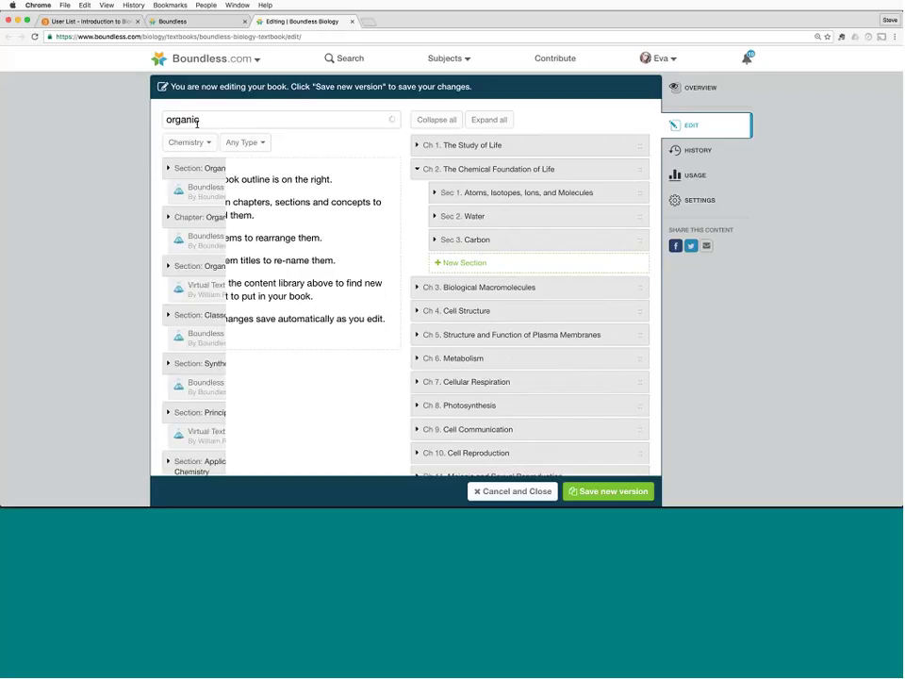
Step: Preview the Organic Compounds section's contents and insert the section between Water and Carbon in chapter 2
left_click(167, 169)
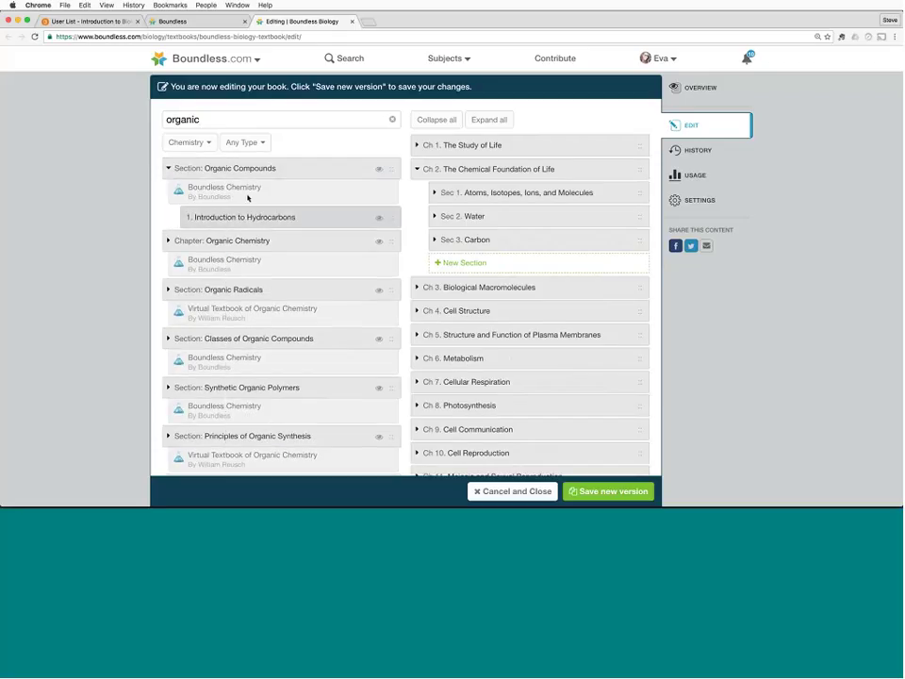
left_click(168, 168)
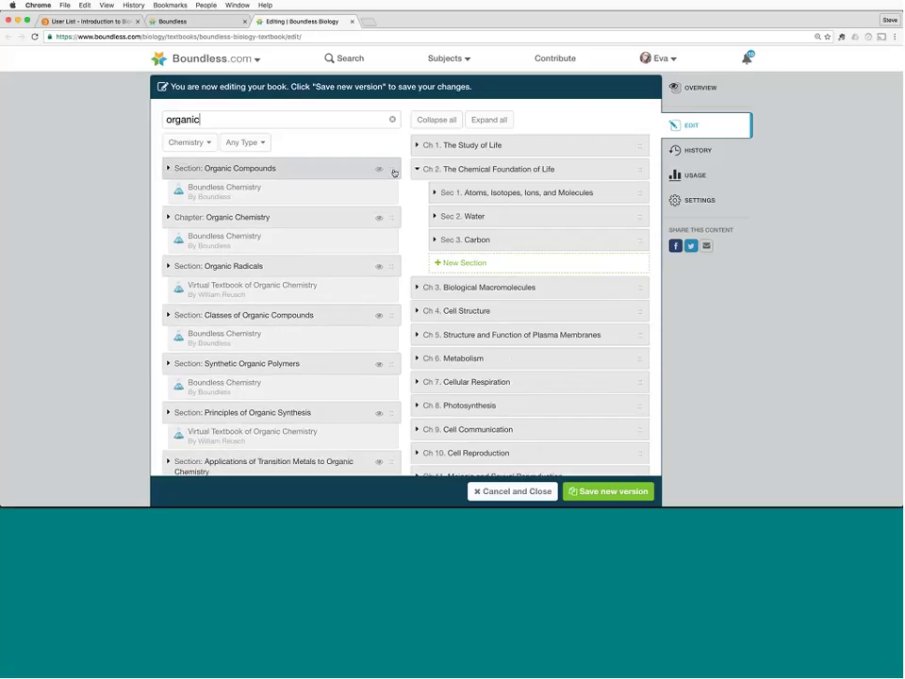
left_click_drag(393, 175, 632, 251)
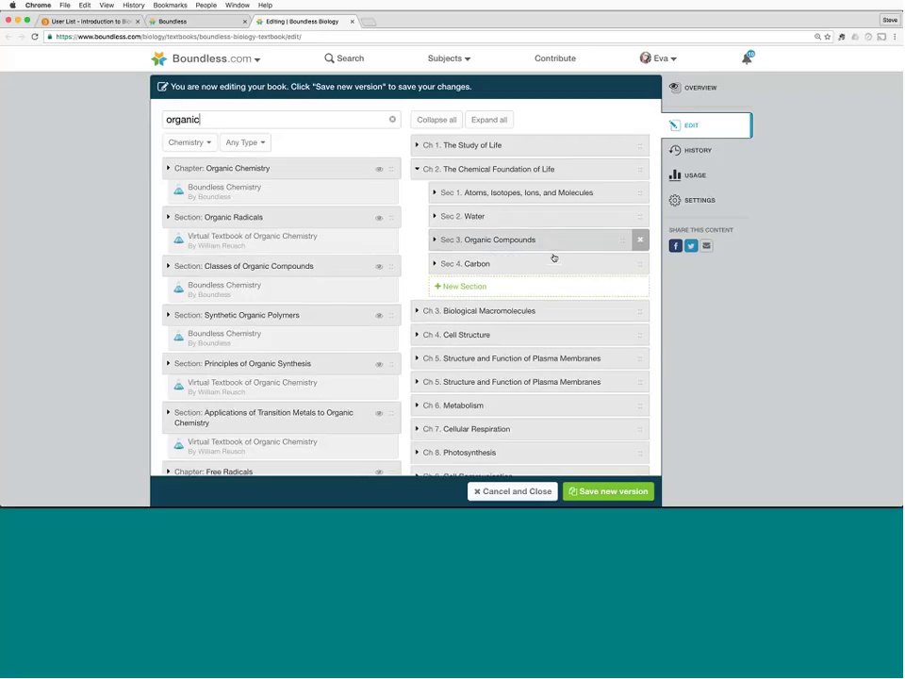
Step: Rename the inserted Organic Compounds section as "Introduction to Organic Compounds"
left_click(464, 239)
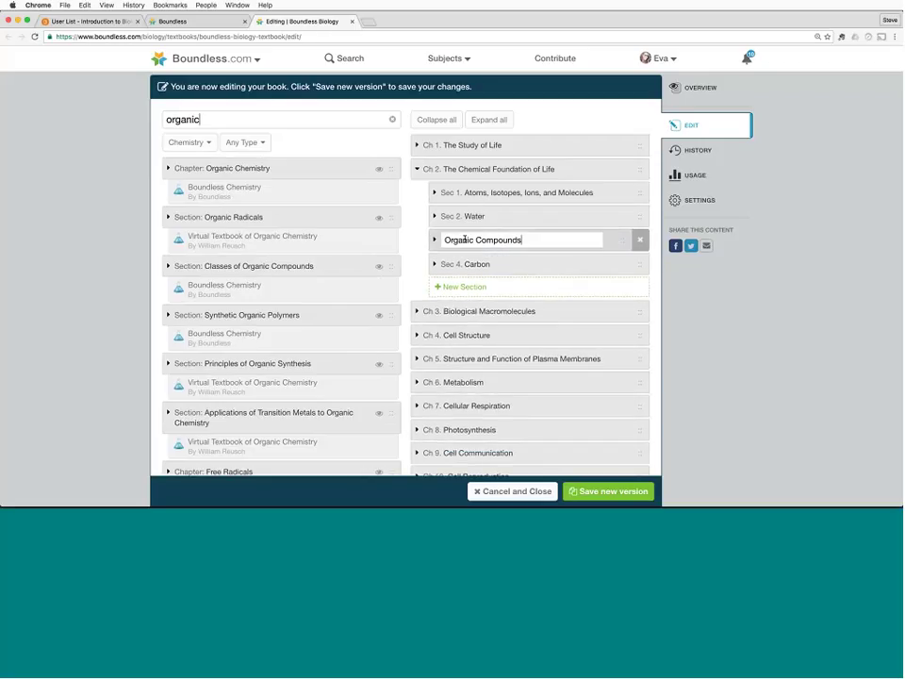
key("super+Left")
type("Introd")
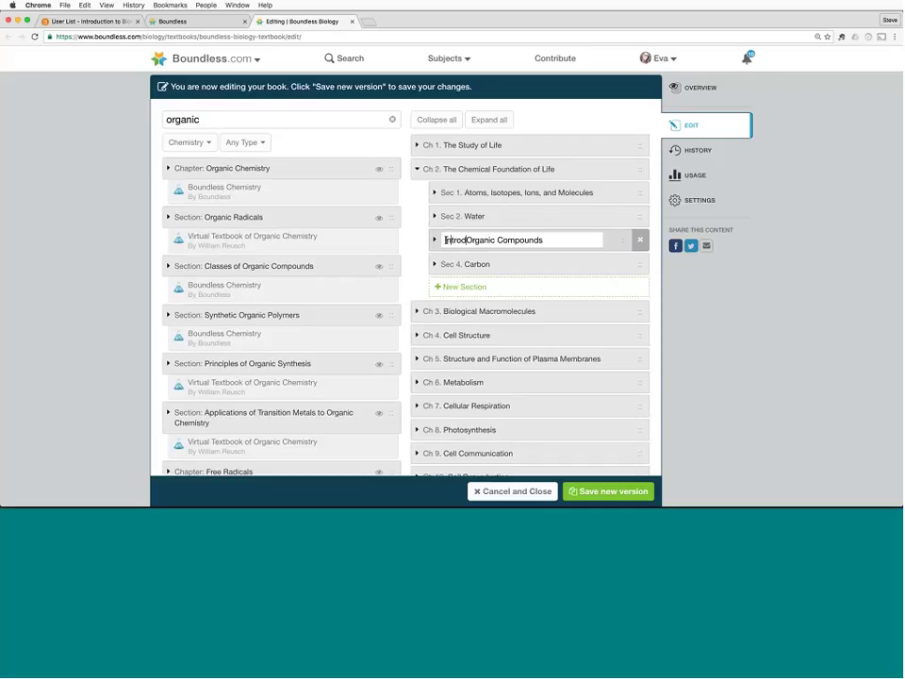
type("uction to")
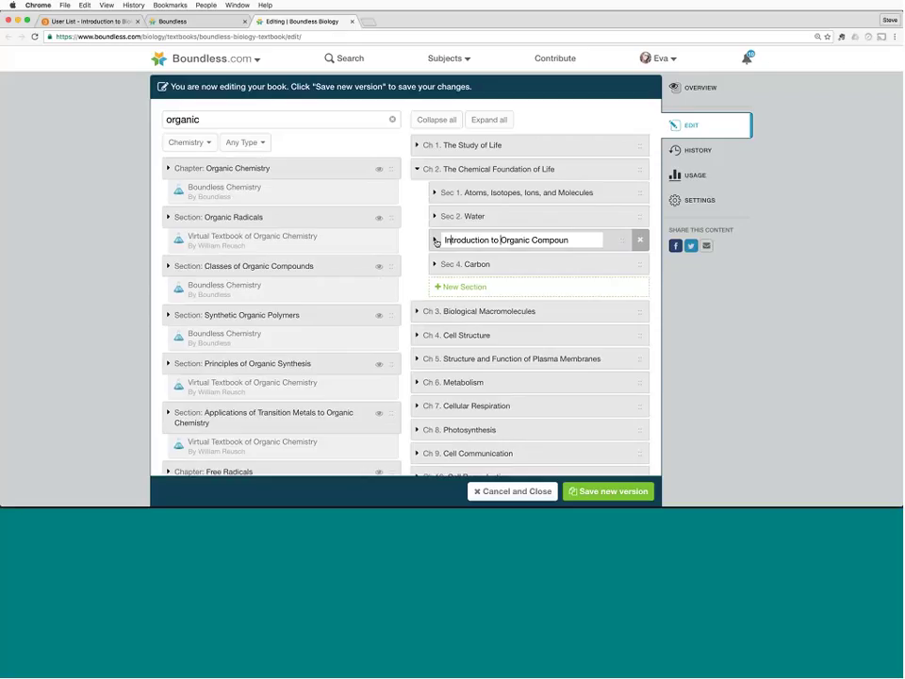
Step: Expand the renamed section, open its Introduction to Hydrocarbons concept and read through the full text on aliphatic and aromatic hydrocarbons
left_click(434, 239)
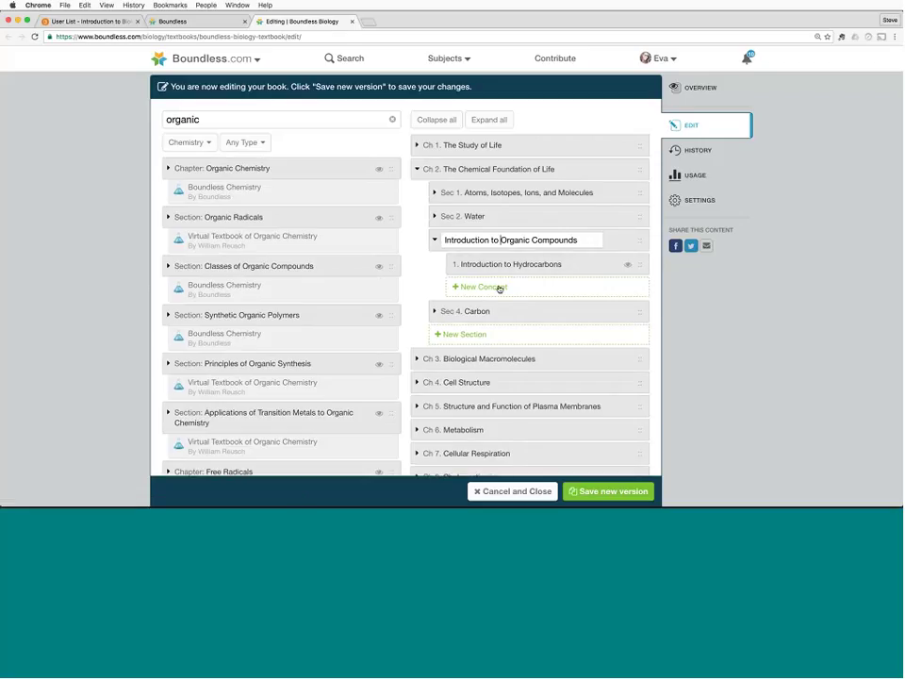
left_click(612, 267)
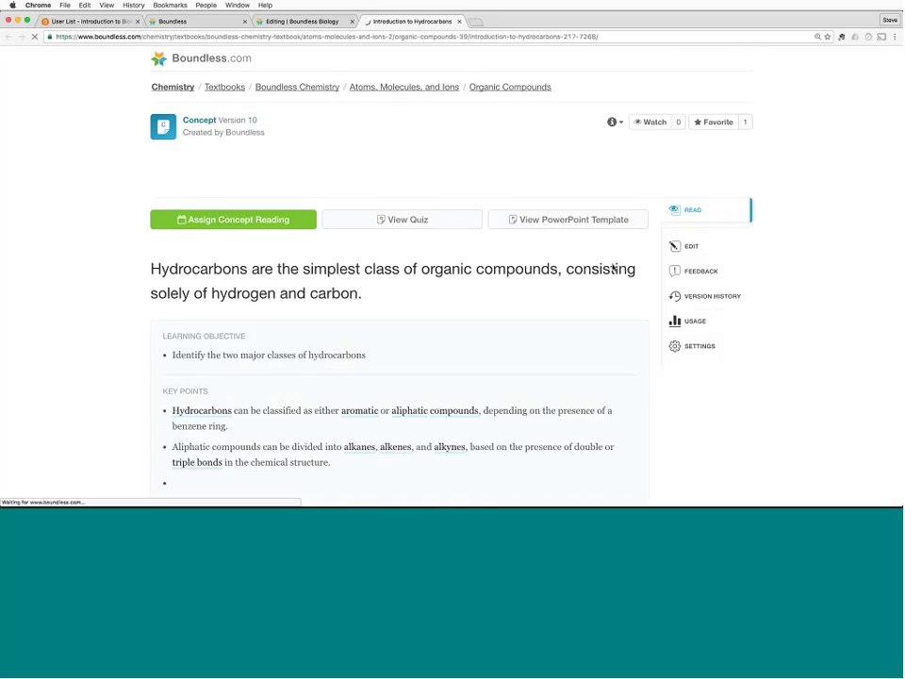
scroll(367, 349, "down", 5)
scroll(371, 374, "down", 5)
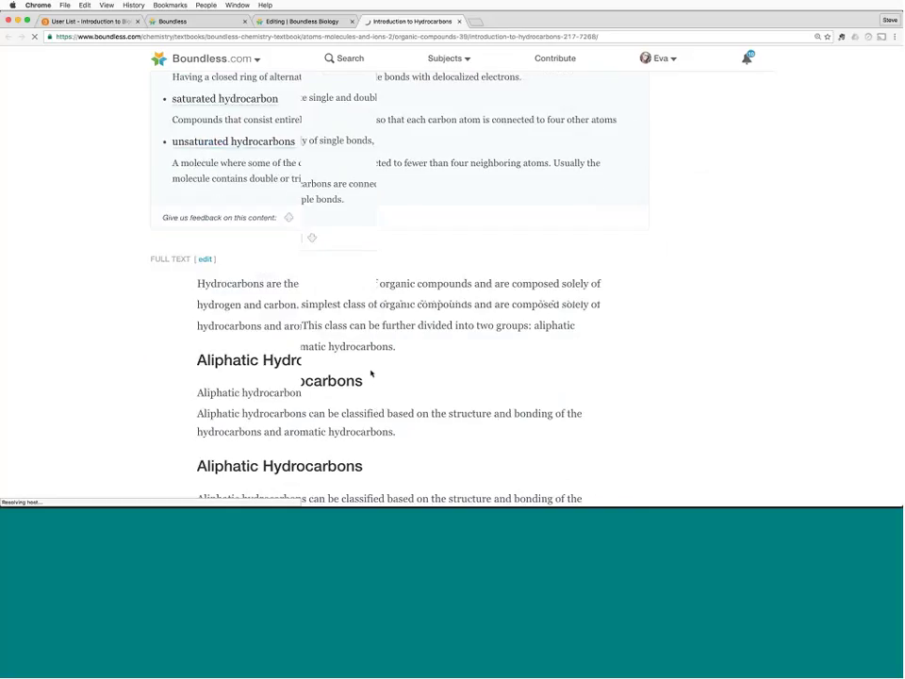
scroll(371, 373, "down", 5)
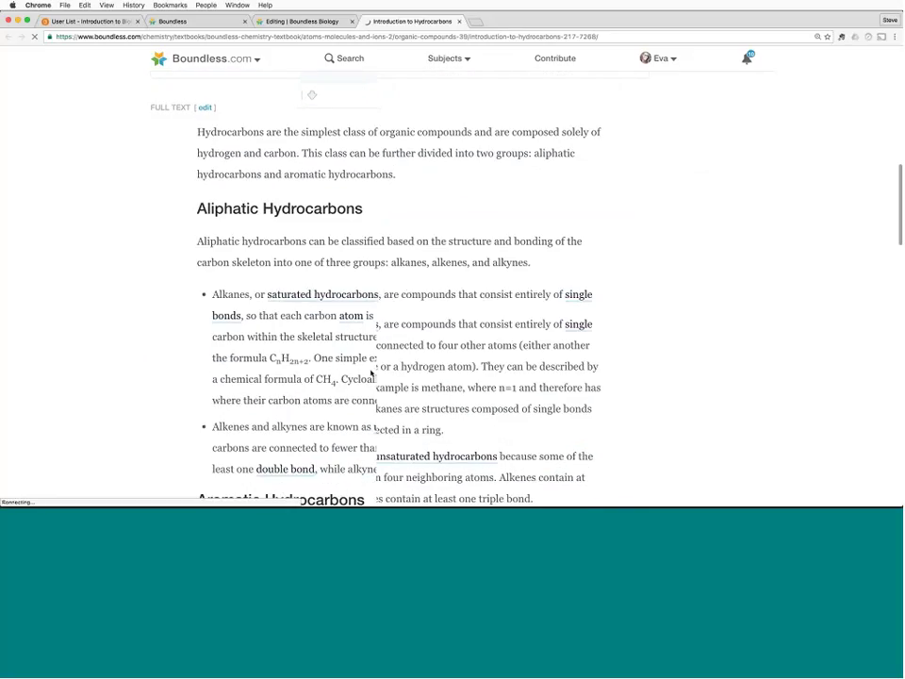
scroll(362, 396, "down", 2)
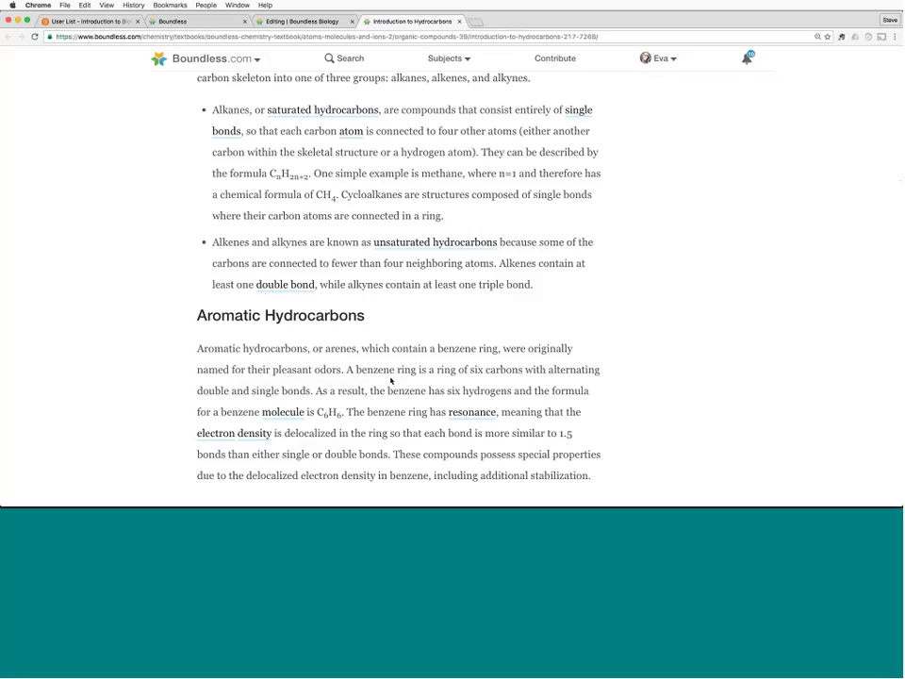
scroll(374, 169, "up", 5)
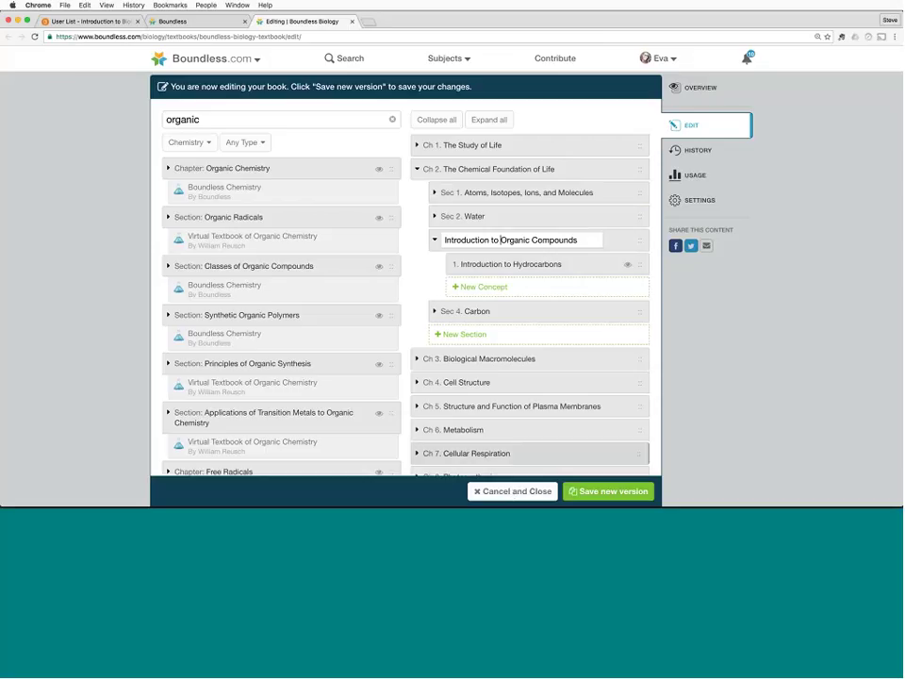
Step: Cancel the book edits without saving a new version and close the editing and Boundless tabs
left_click(462, 216)
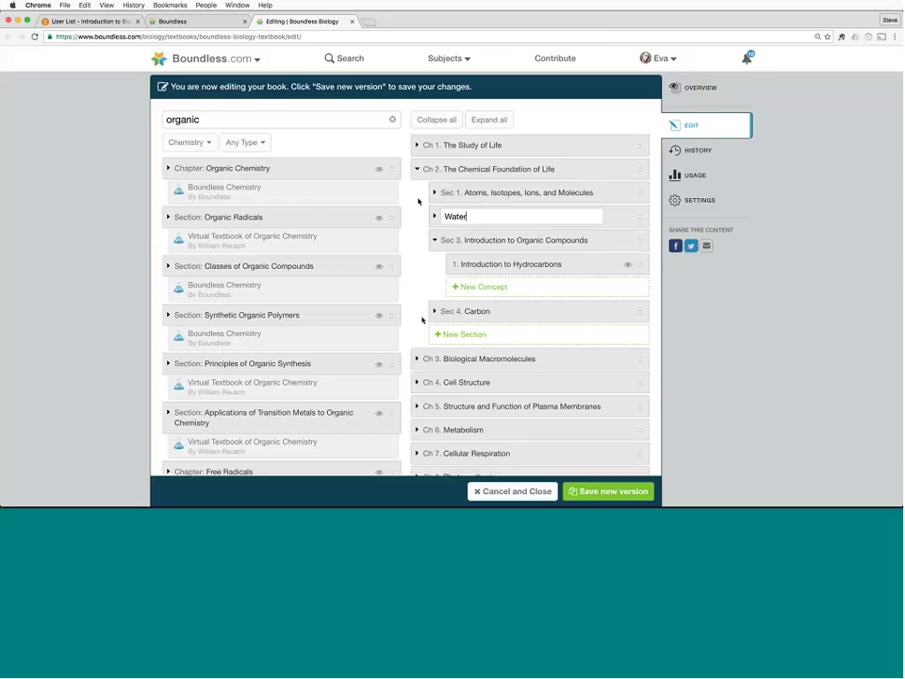
left_click(525, 491)
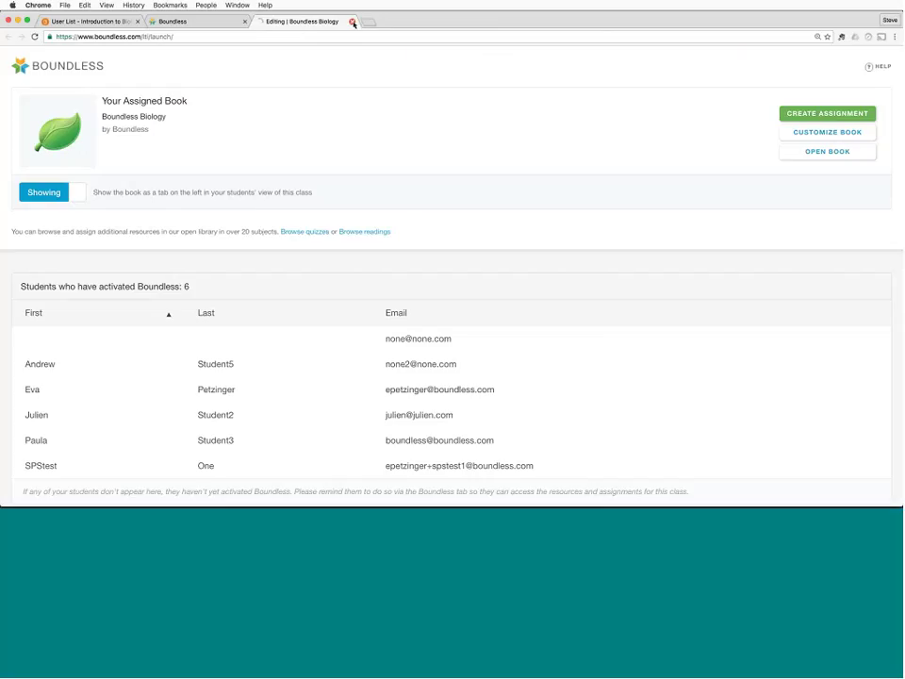
left_click(354, 23)
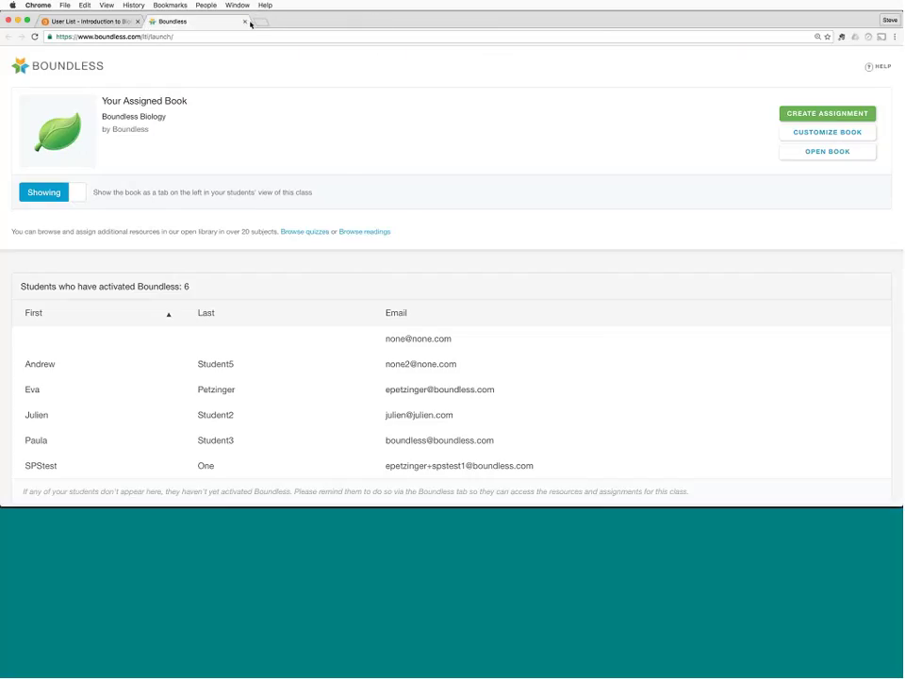
left_click(244, 22)
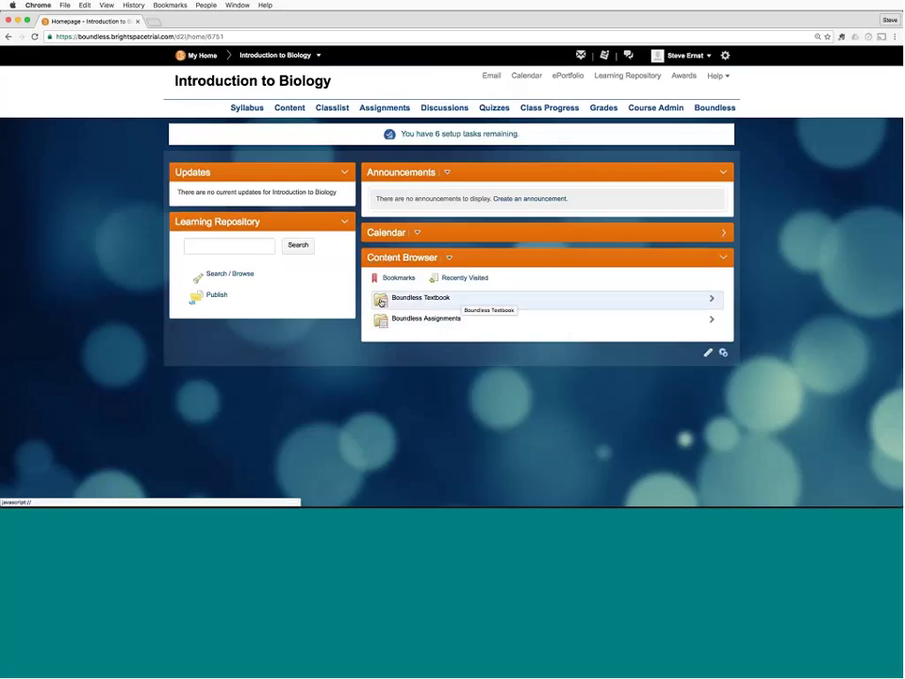
Step: Look into the Boundless Textbook and Boundless Assignments folders on the course homepage and return to the content home
left_click(433, 297)
left_click(430, 295)
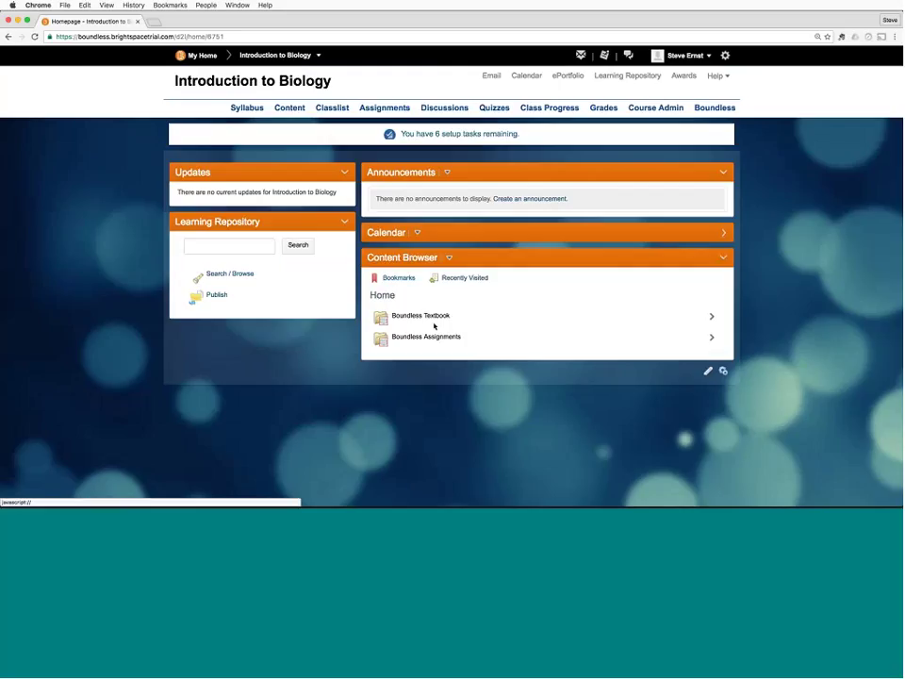
left_click(432, 336)
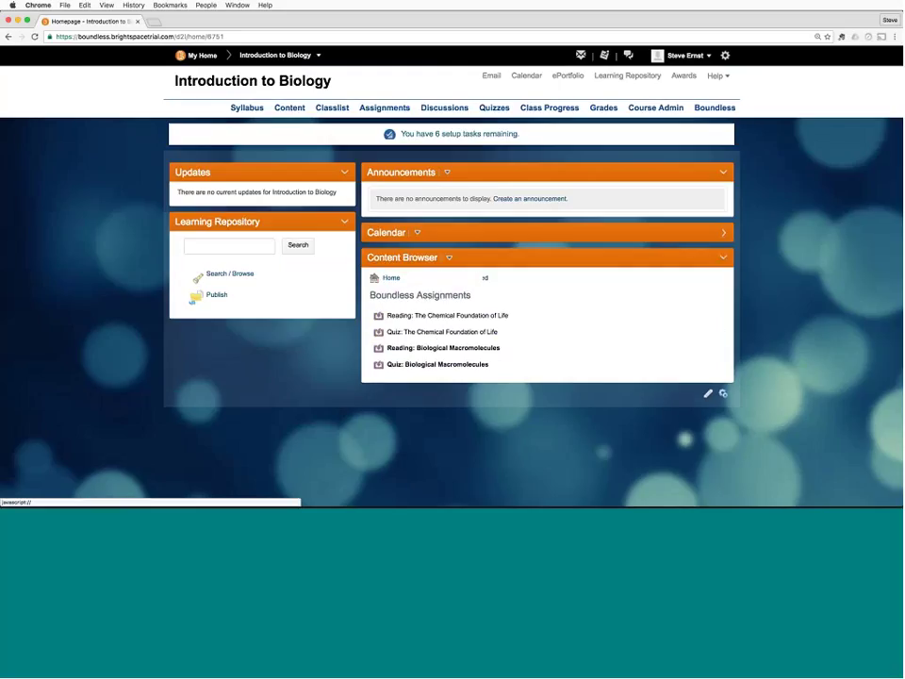
left_click(391, 279)
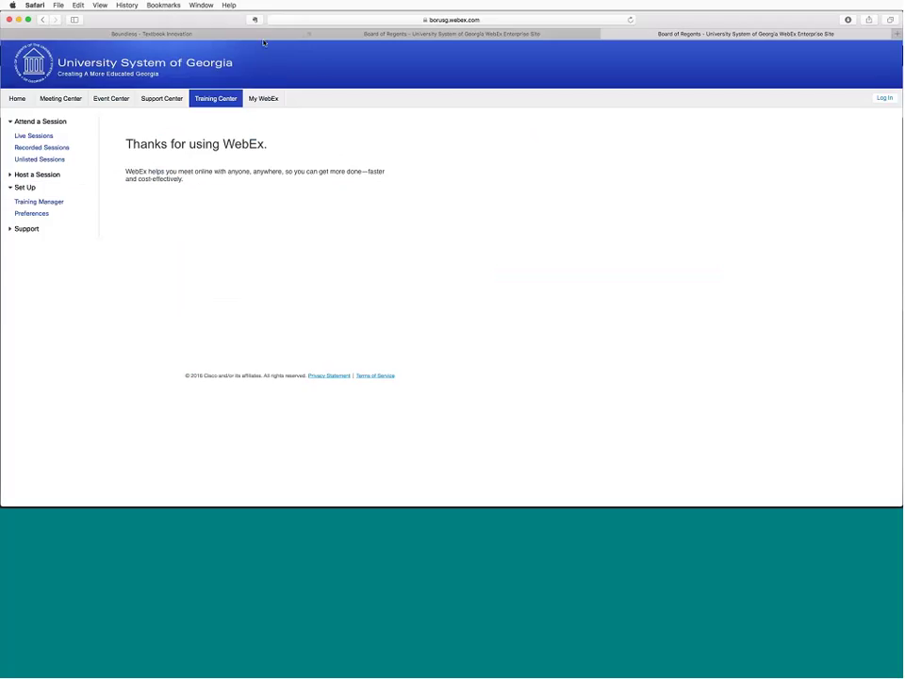
Step: Switch to the Boundless.com home page in Safari and look over its list of available subjects
left_click(264, 34)
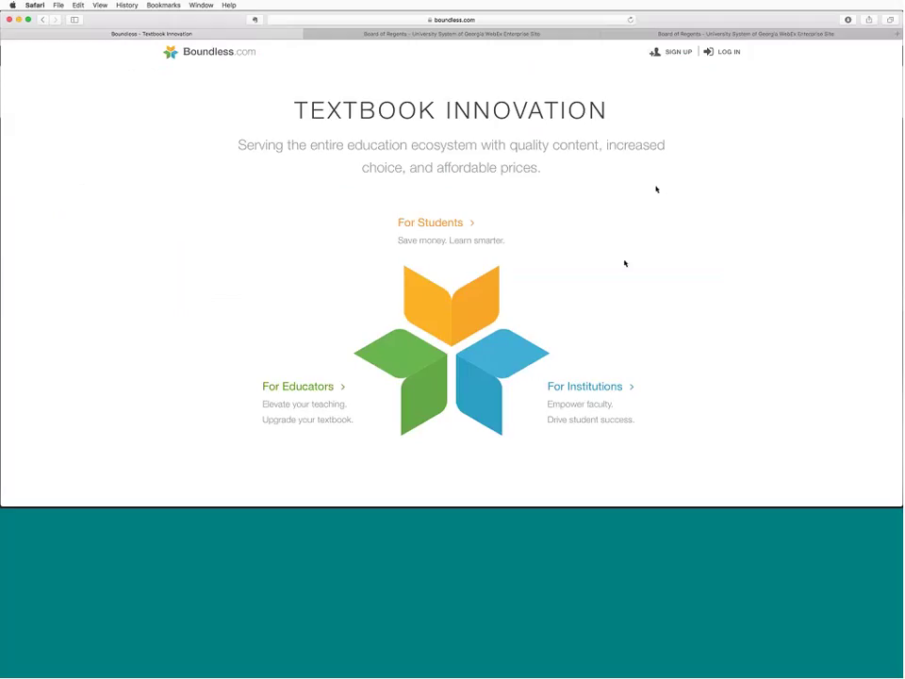
scroll(599, 302, "down", 5)
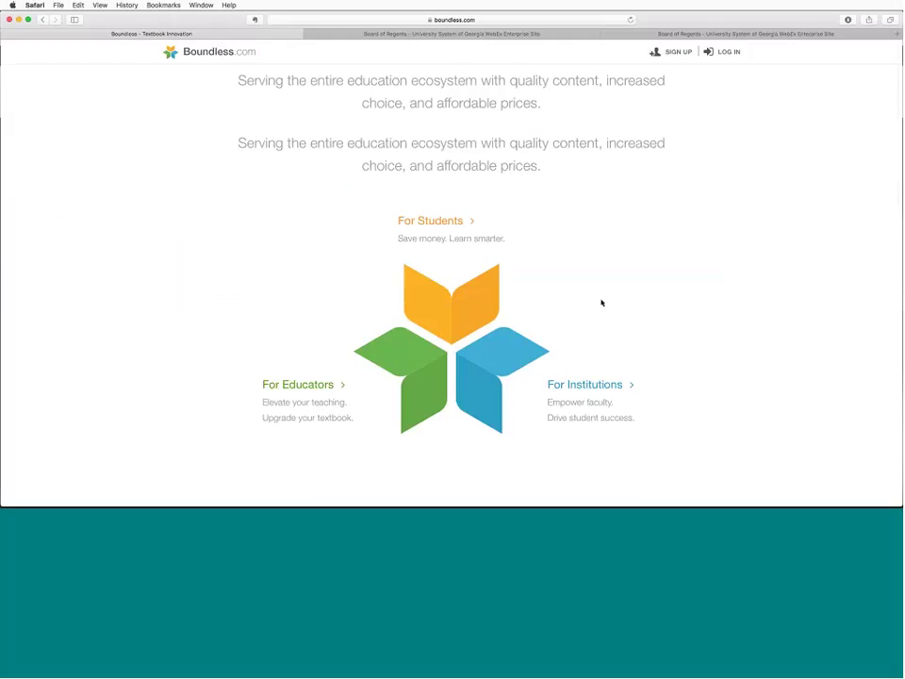
scroll(599, 342, "down", 4)
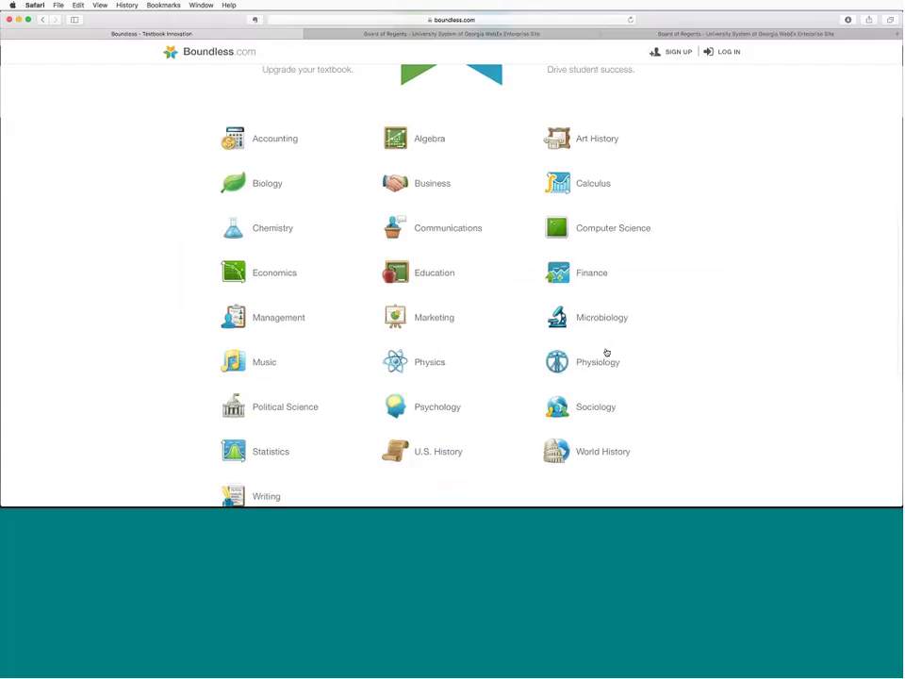
scroll(605, 352, "down", 1)
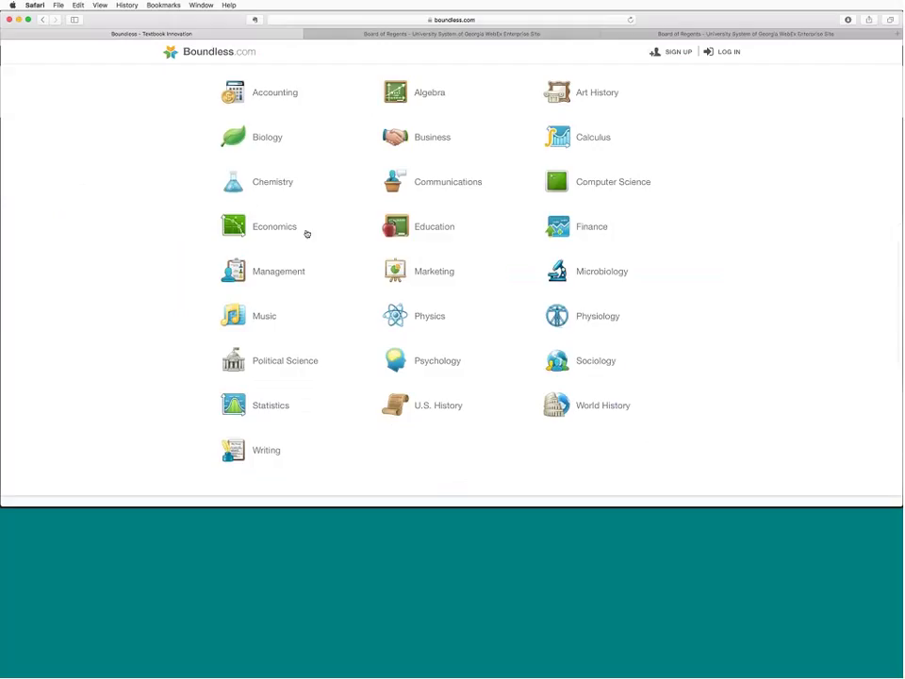
scroll(306, 233, "down", 1)
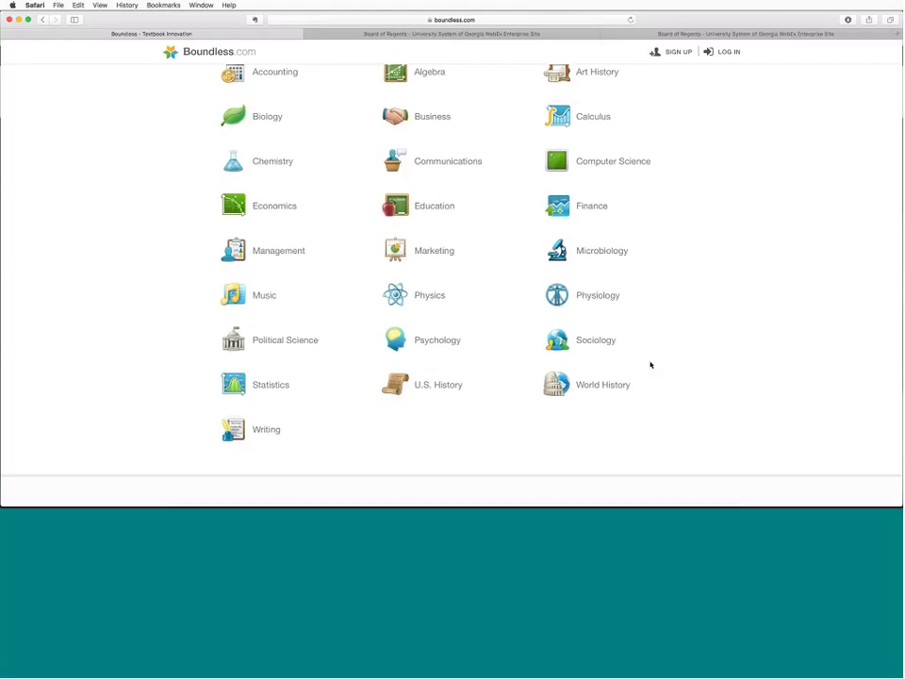
scroll(650, 364, "up", 2)
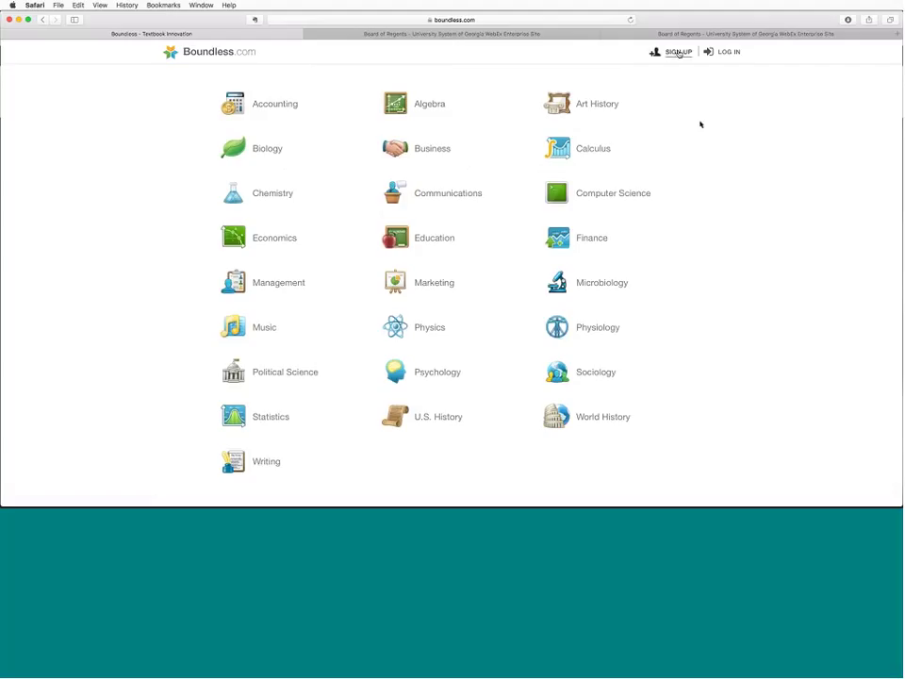
Step: Start a Boundless sign-up as an educator, look at the account details form and close it without signing up
left_click(678, 53)
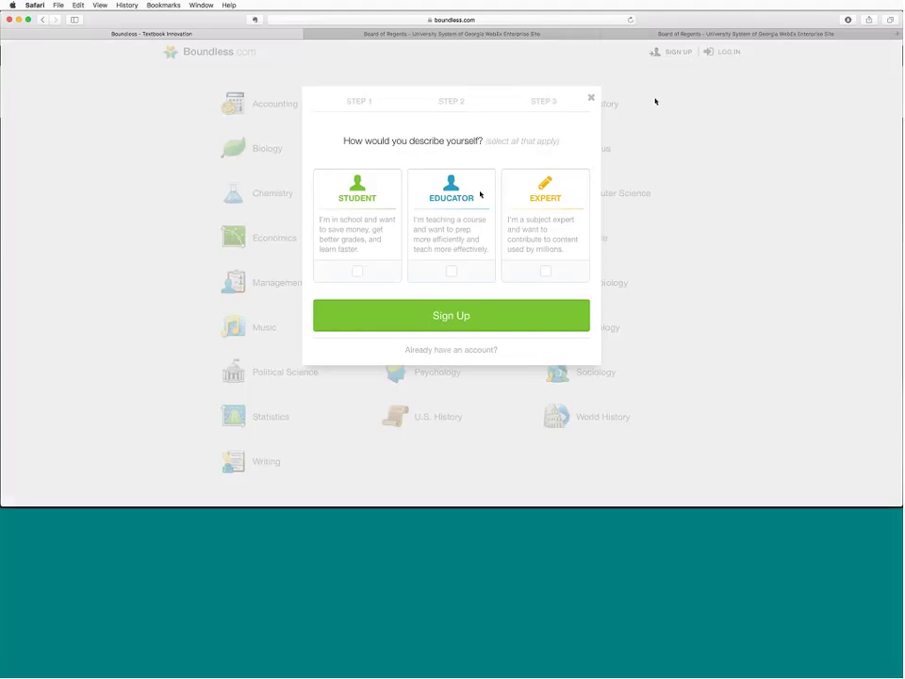
left_click(452, 270)
left_click(464, 317)
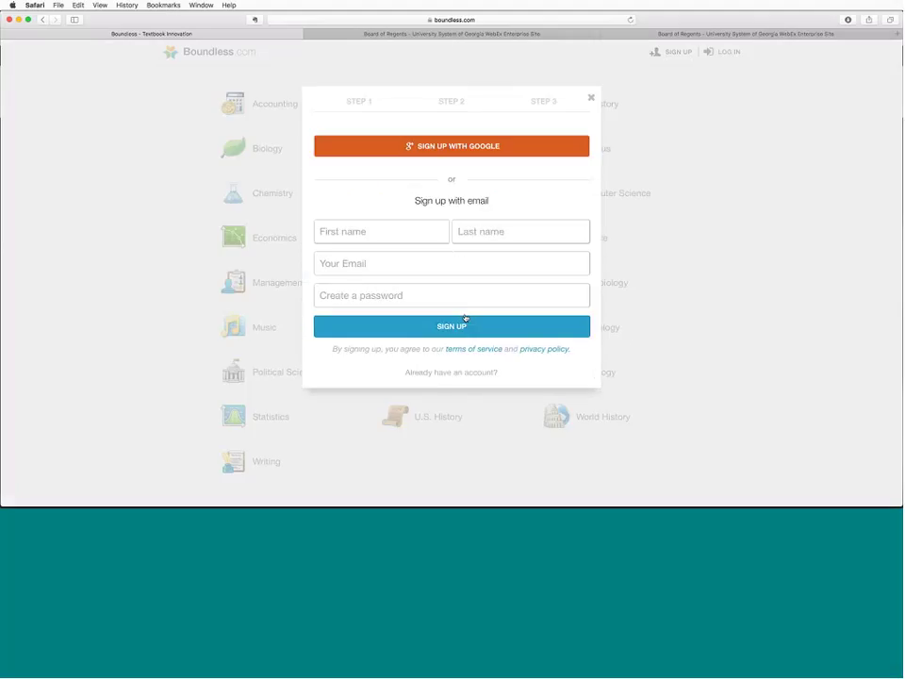
left_click(399, 234)
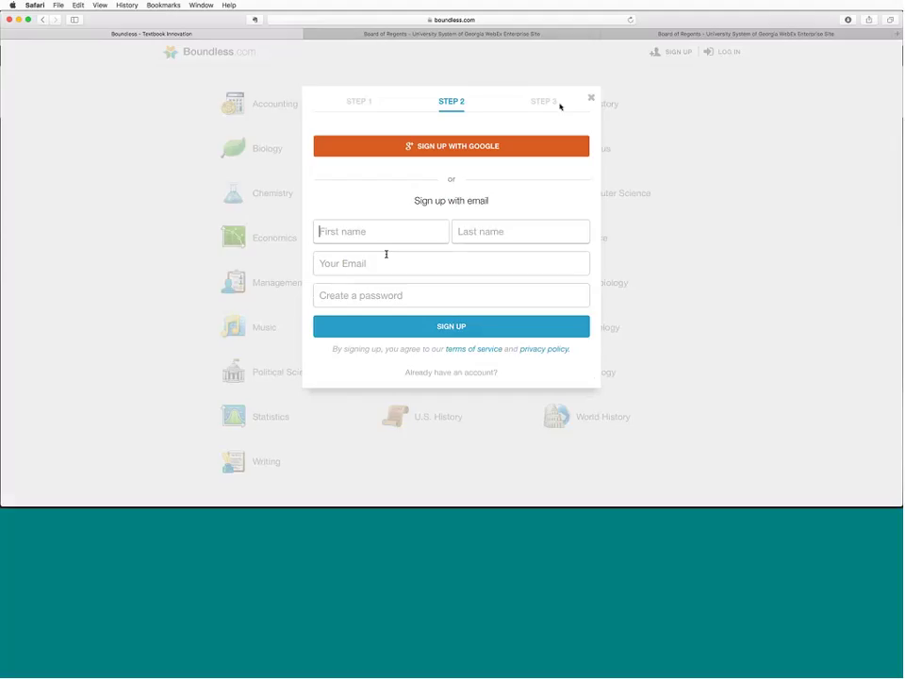
left_click(591, 97)
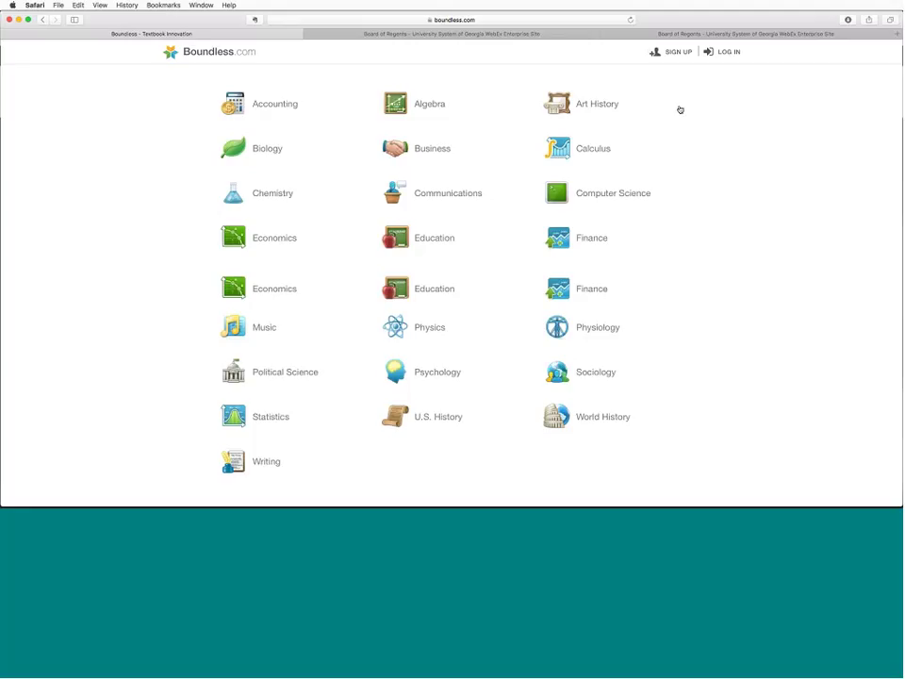
scroll(664, 131, "up", 3)
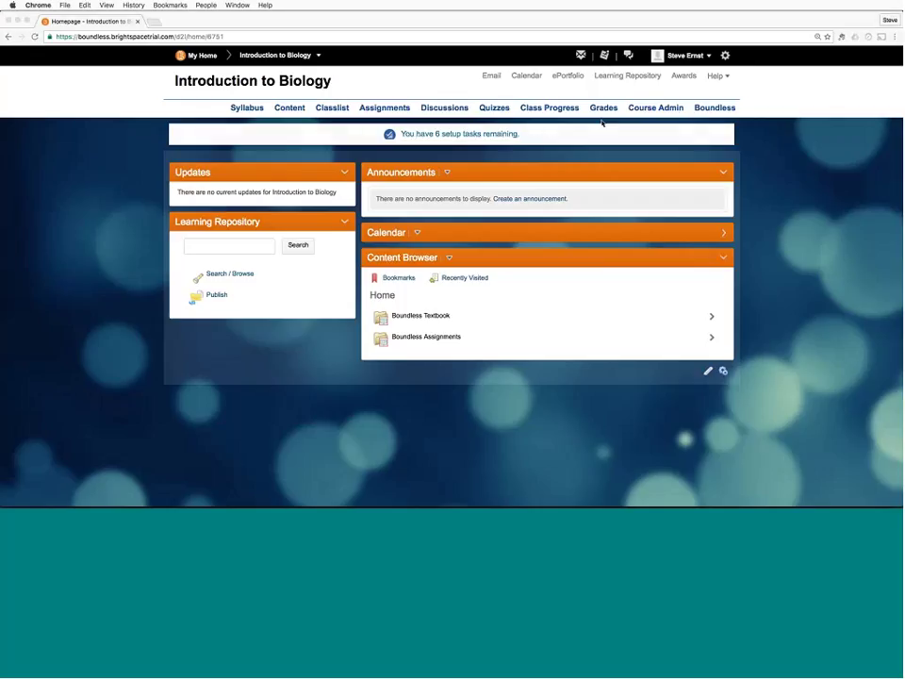
Step: Switch to the student's course view in Firefox and open "Reading: The Chemical Foundation of Life" from the course content to finish it for review
key("super+Tab")
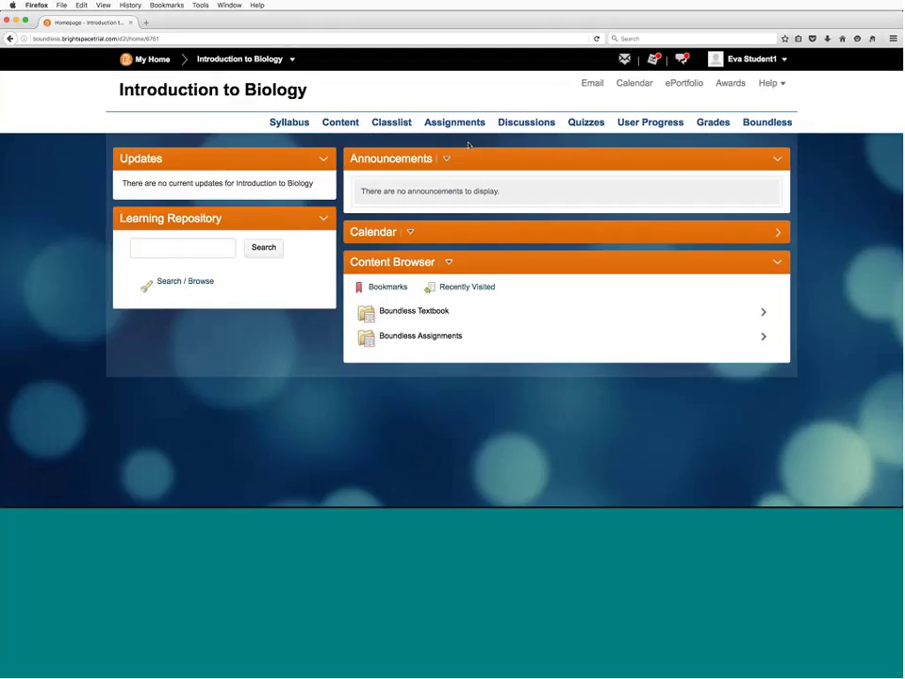
left_click(340, 122)
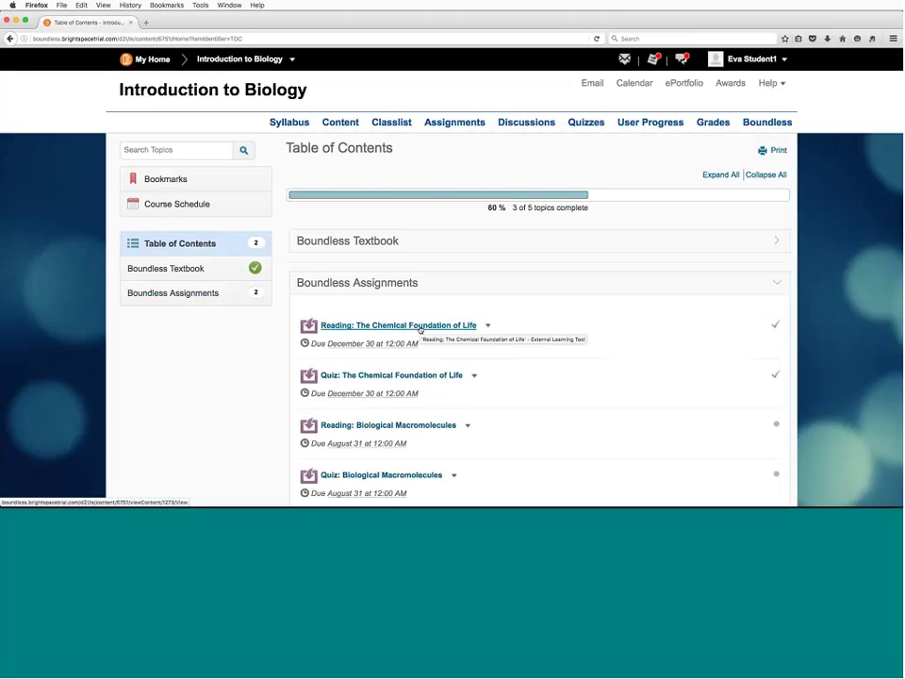
left_click(421, 326)
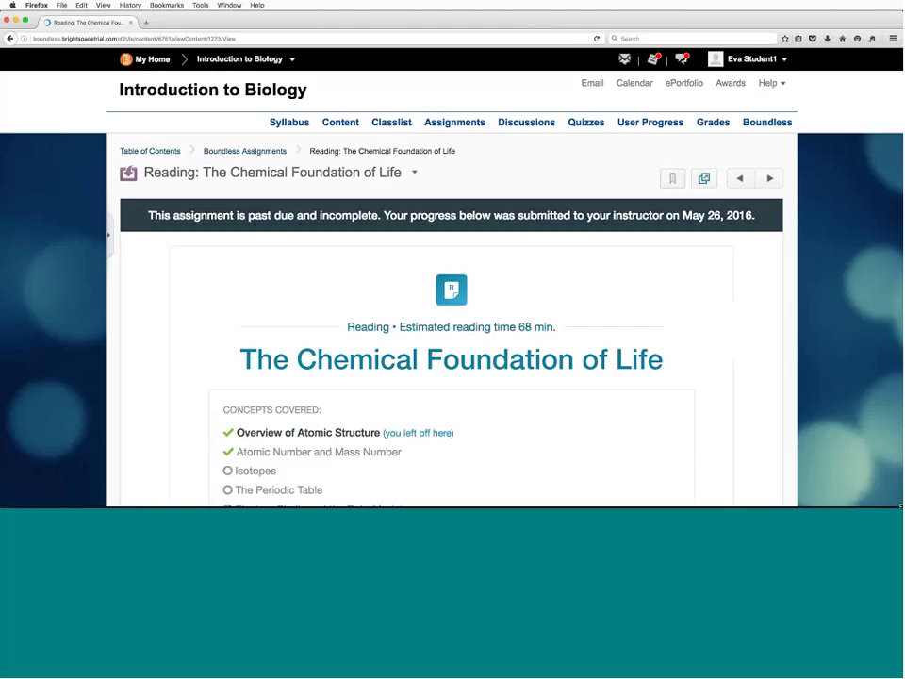
scroll(449, 424, "down", 15)
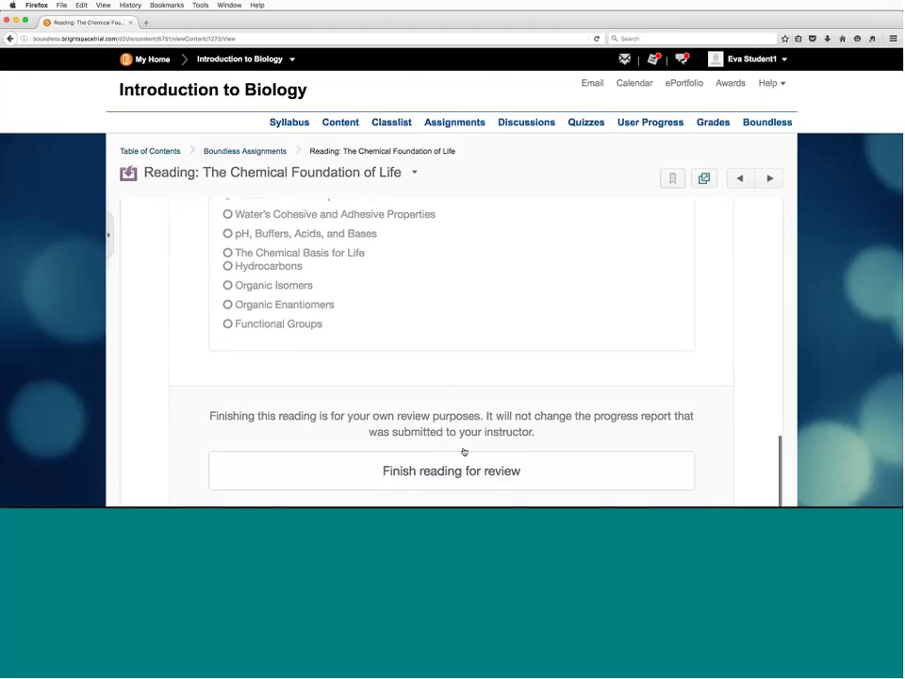
left_click(460, 408)
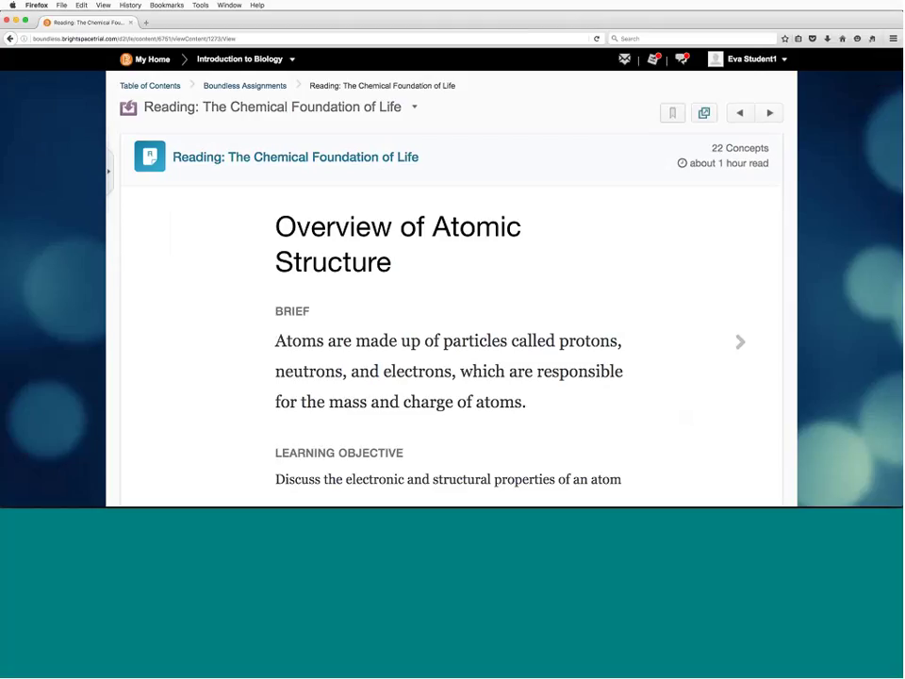
Step: Zoom the page out until the whole reading pane fits in the window and look through the key points of Overview of Atomic Structure
scroll(652, 246, "down", 2)
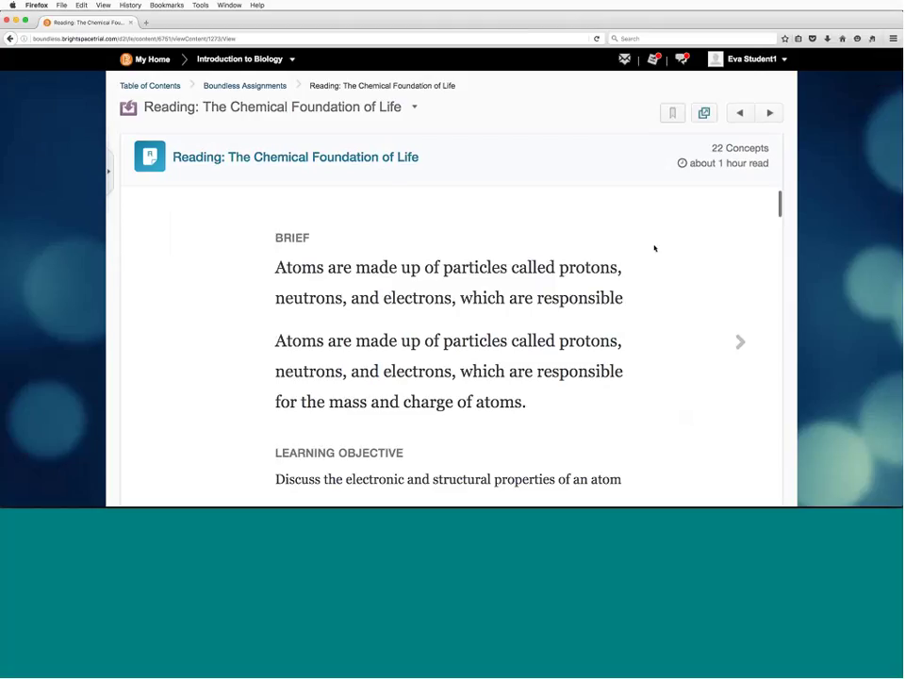
left_click(105, 6)
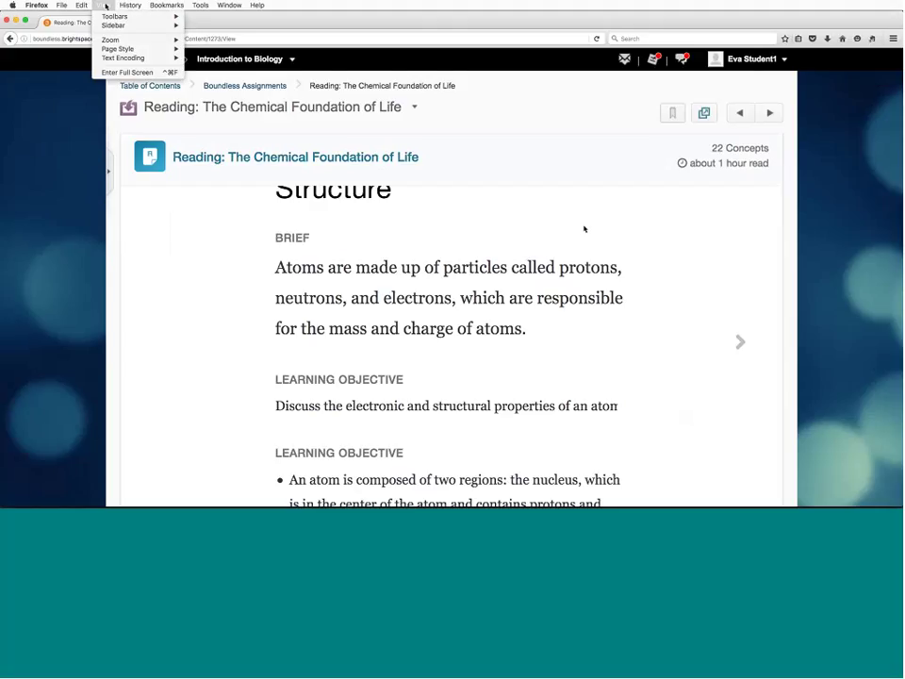
mouse_move(120, 39)
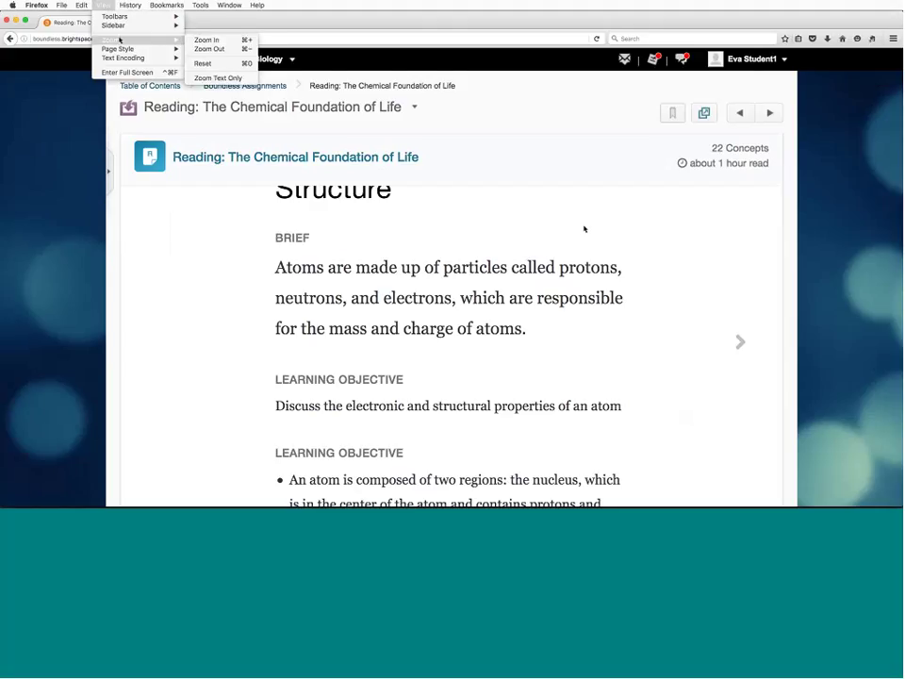
left_click(215, 50)
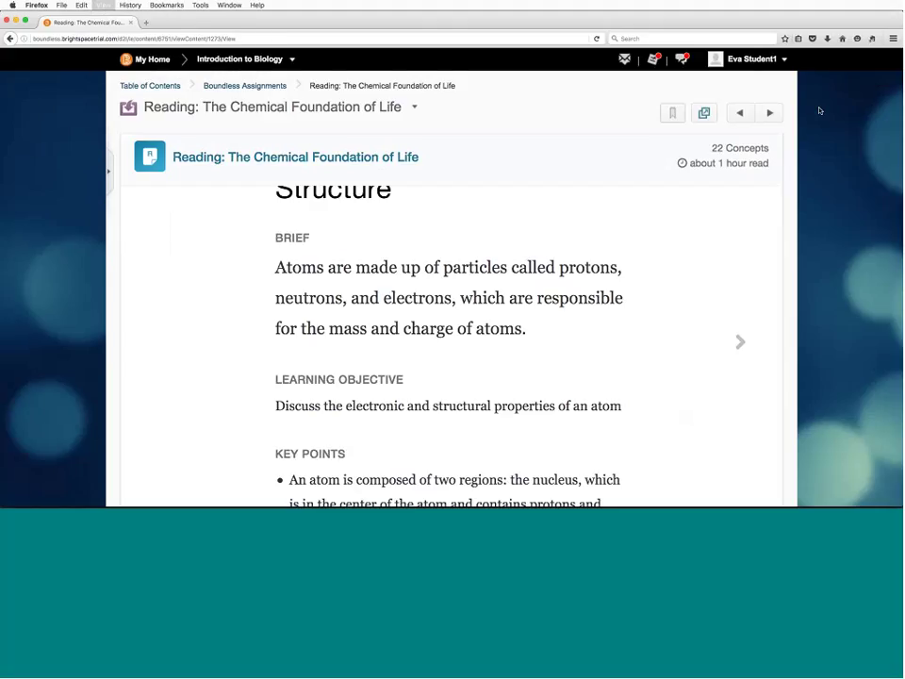
key("super+minus")
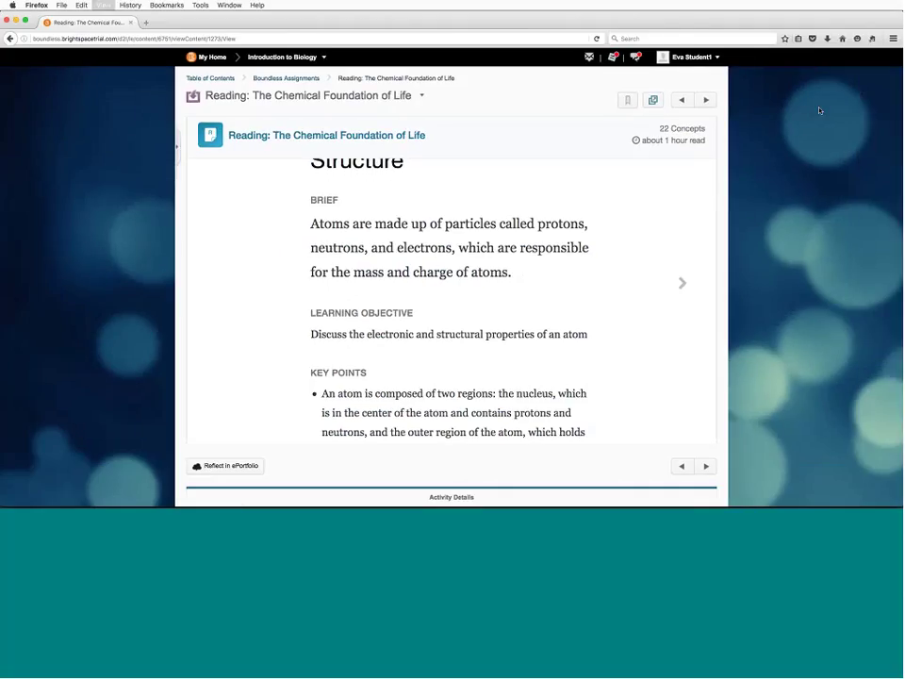
key("super+minus")
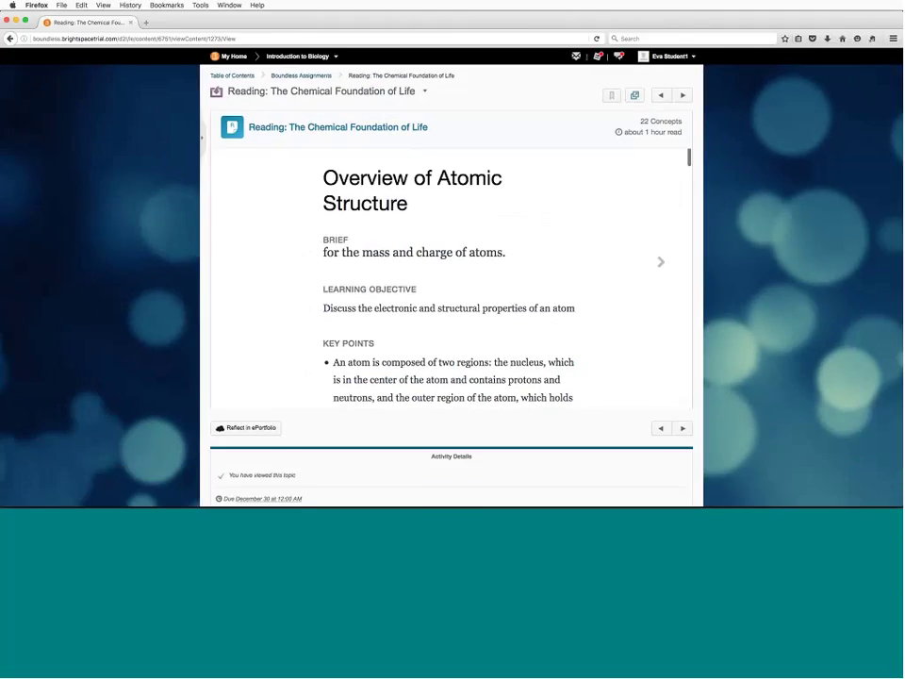
scroll(493, 343, "down", 3)
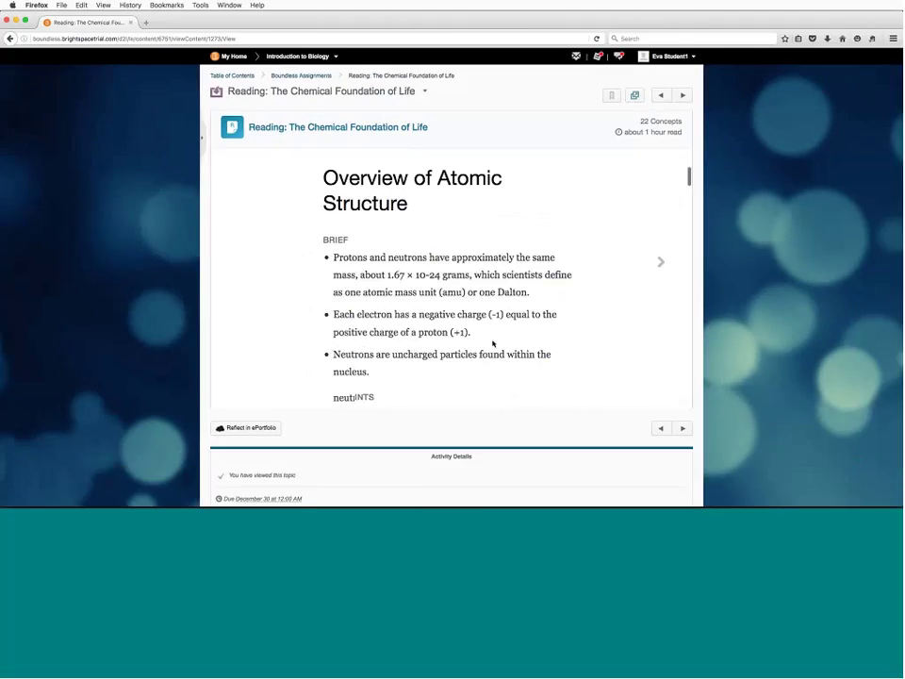
Step: Shrink the browser window to a narrow, phone-like width to check how the reading's layout adapts, and restore the window to full size
left_click_drag(902, 505, 287, 443)
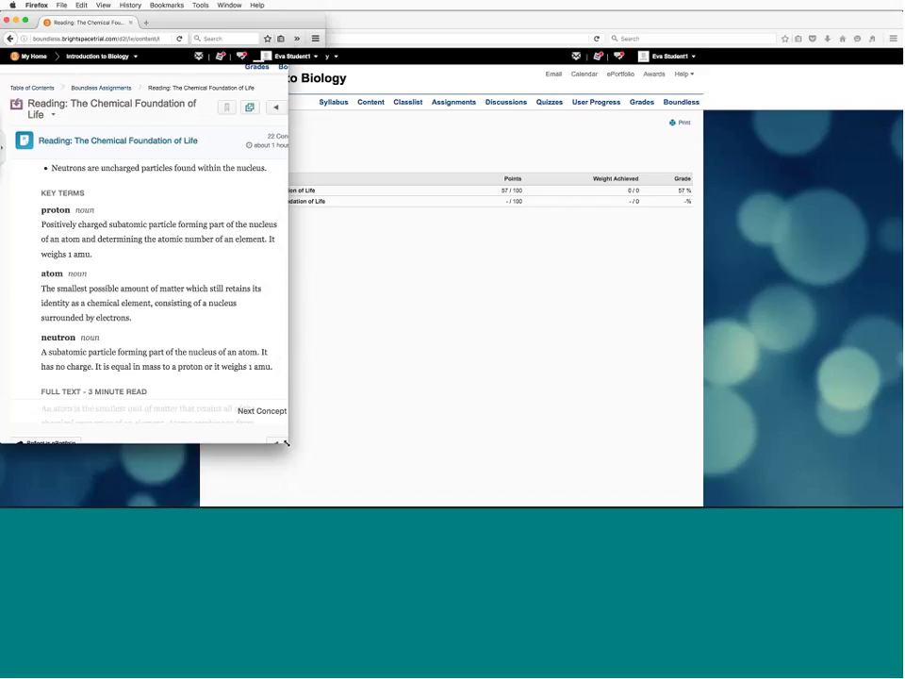
left_click_drag(286, 442, 903, 506)
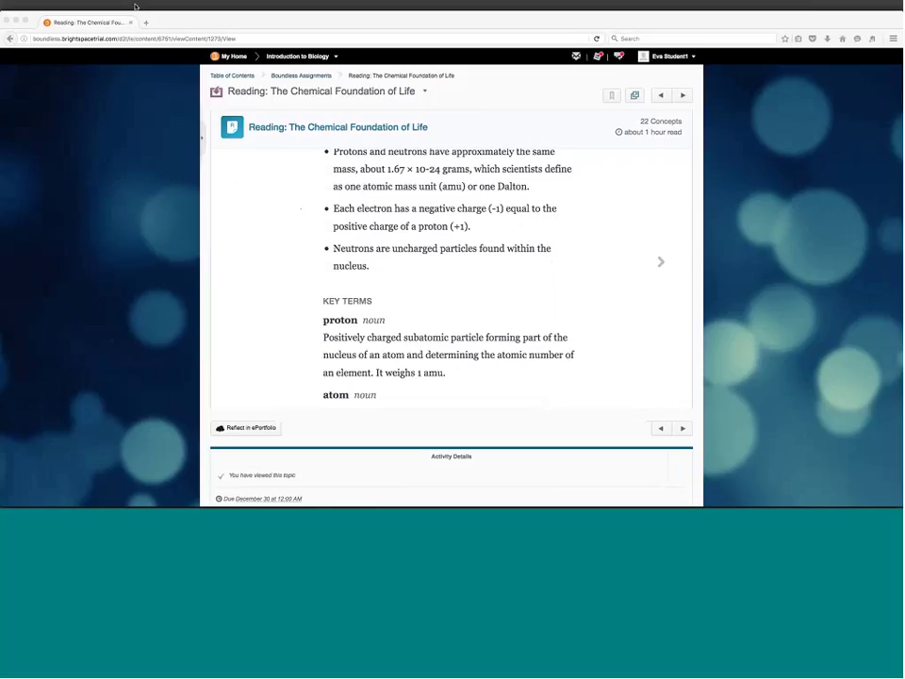
mouse_move(295, 26)
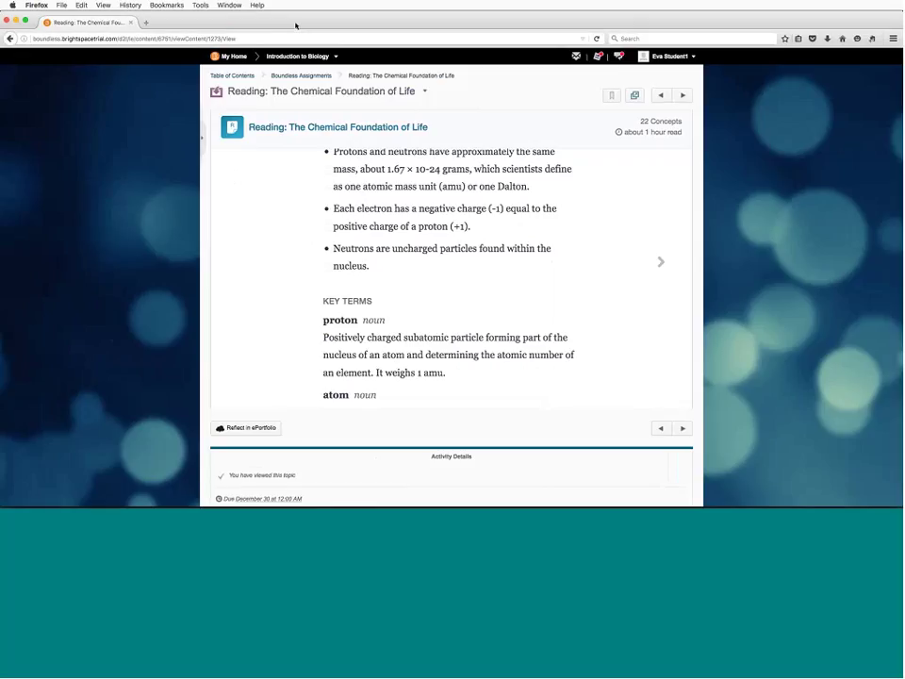